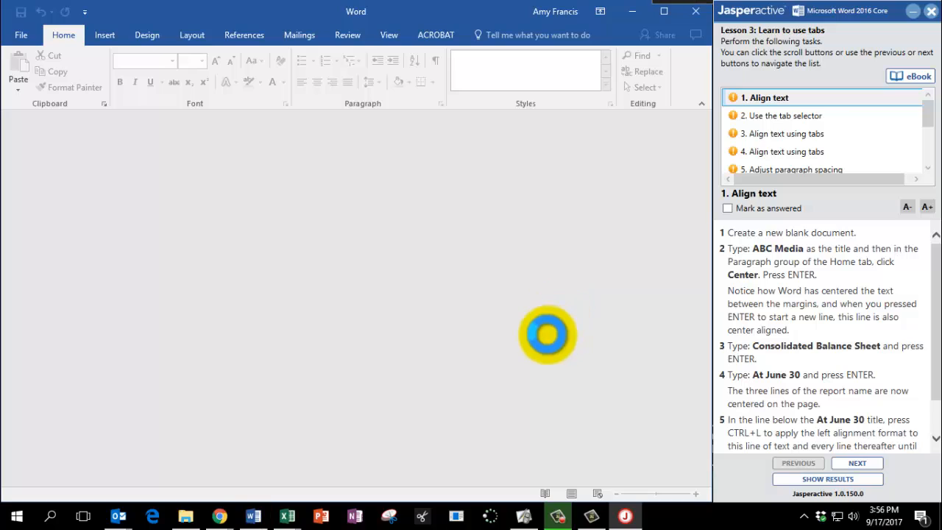
Step: Switch to Word and create a new blank document
left_click(253, 517)
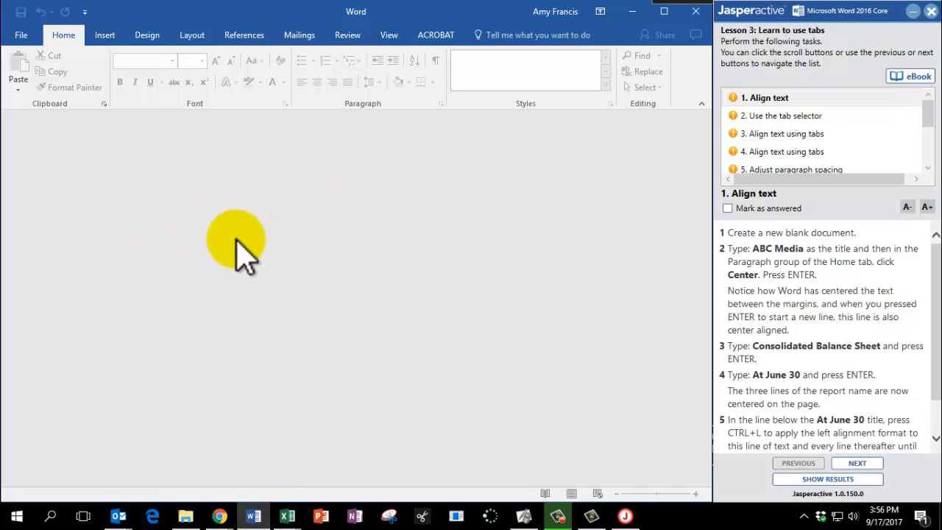
left_click(22, 35)
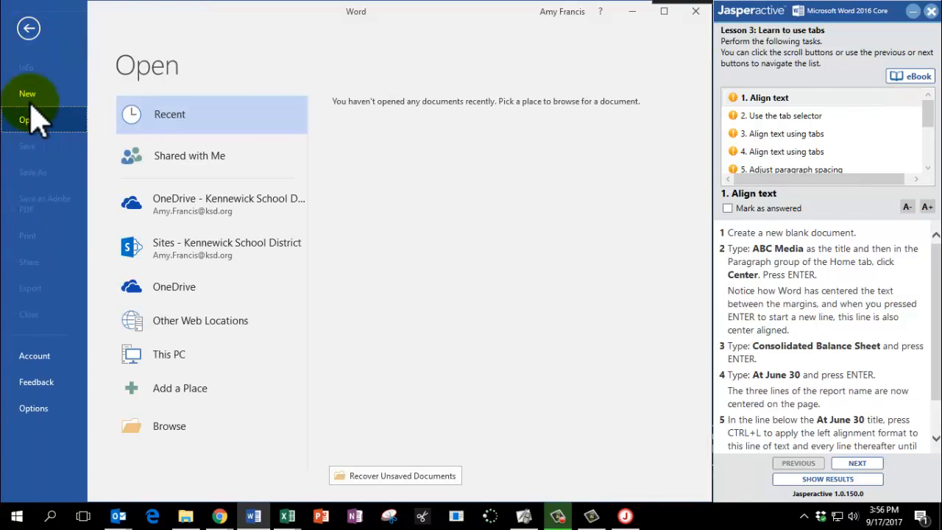
left_click(29, 95)
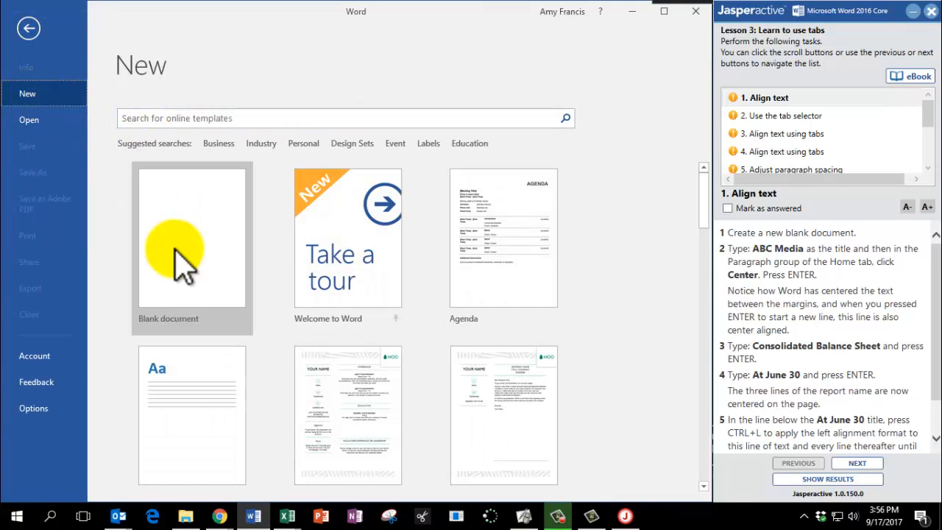
left_click(180, 262)
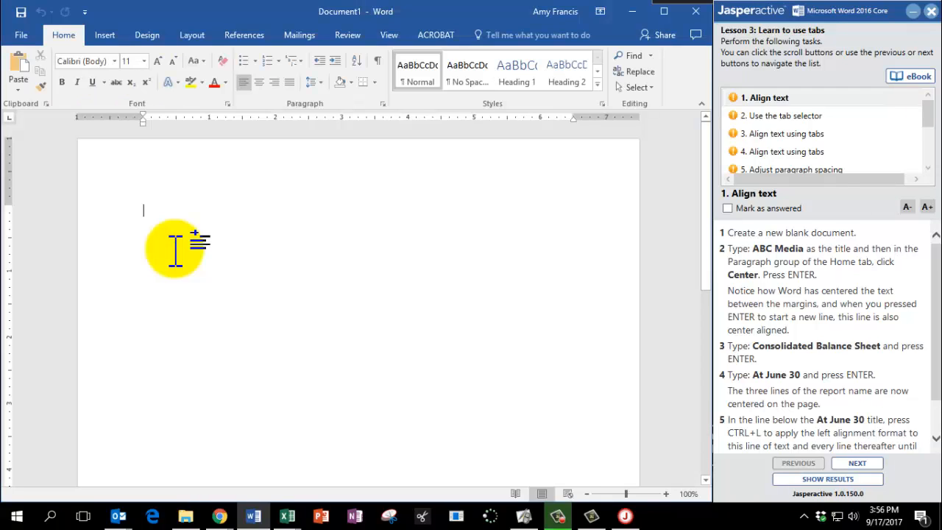
Step: Enter three centered title lines reading "ABC Media", "Consolidated Balance Sheet" and "At June 30", followed by a new line
type("ABC Media")
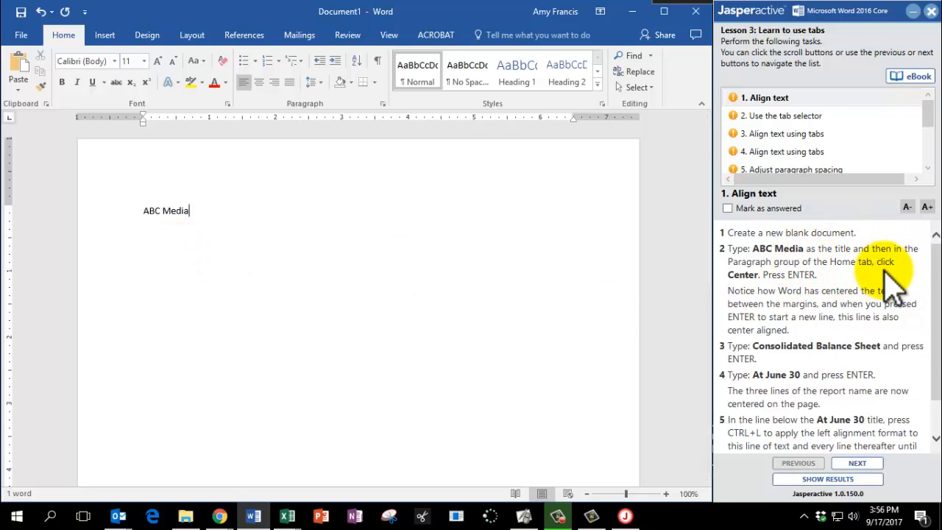
left_click(260, 75)
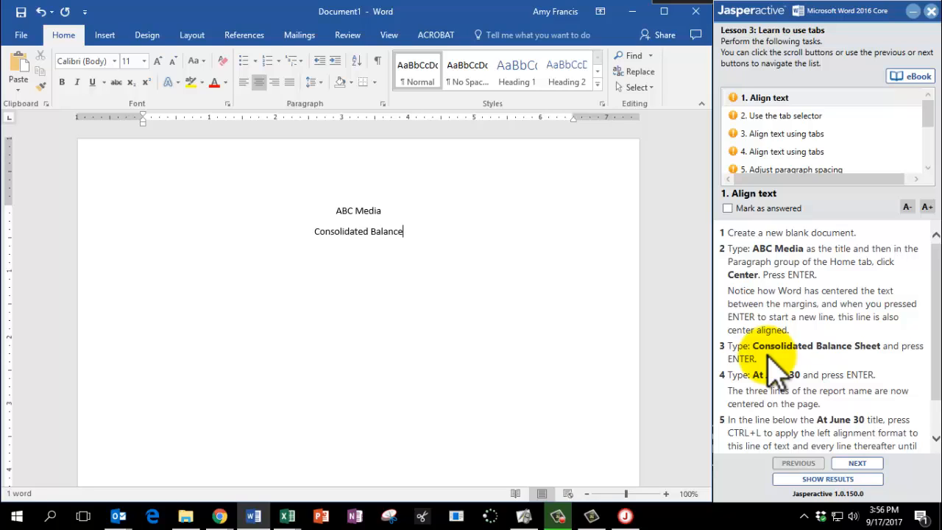
type("eet")
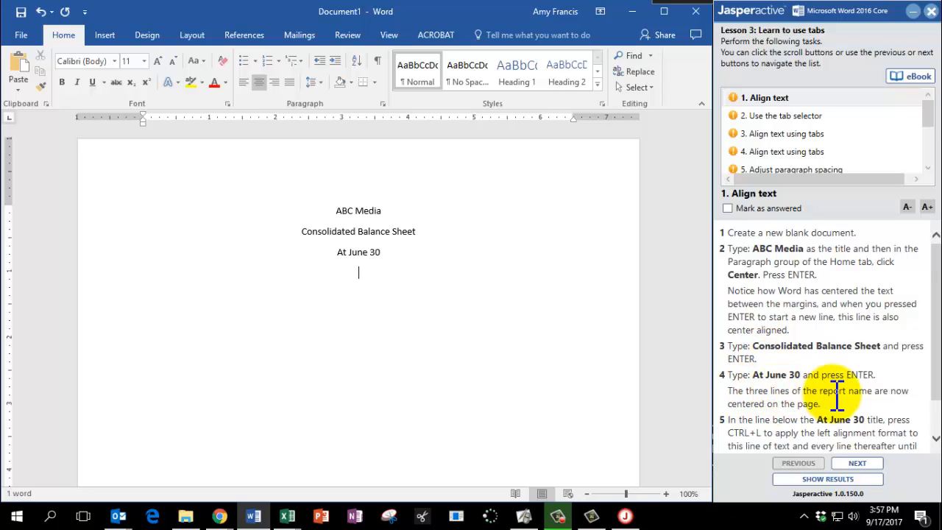
Step: Left-align the line below "At June 30" and insert another empty line after it
scroll(846, 396, "down", 1)
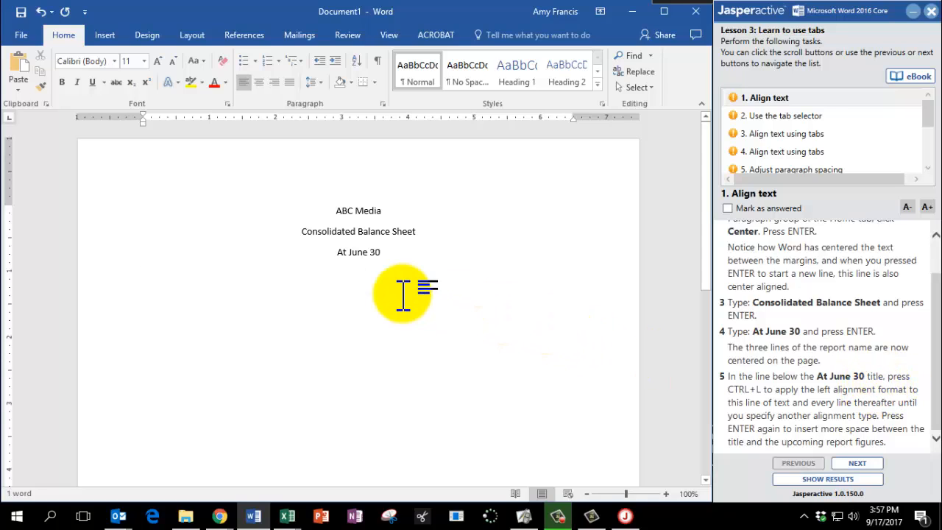
key("ctrl+l")
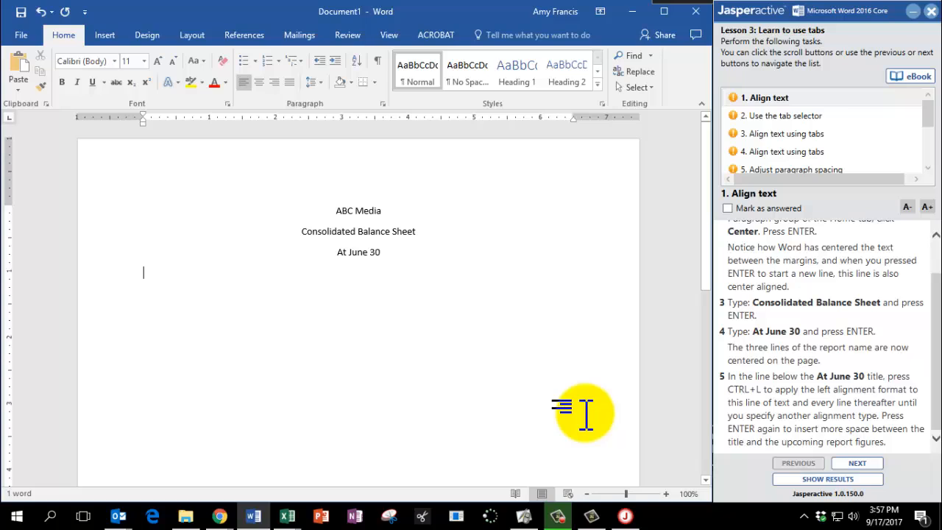
key("Return")
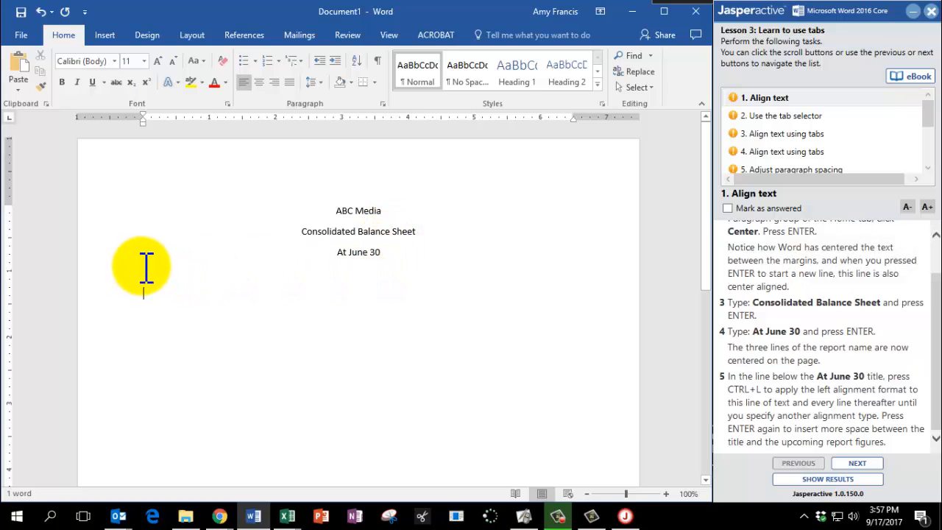
Step: Mark the first task, Align text, as answered and advance to the Use the tab selector task
left_click(737, 210)
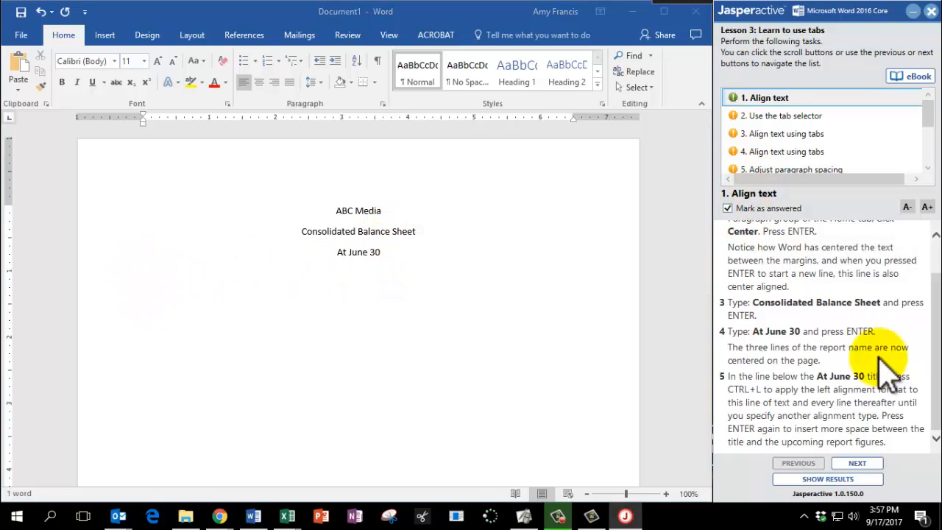
left_click(860, 463)
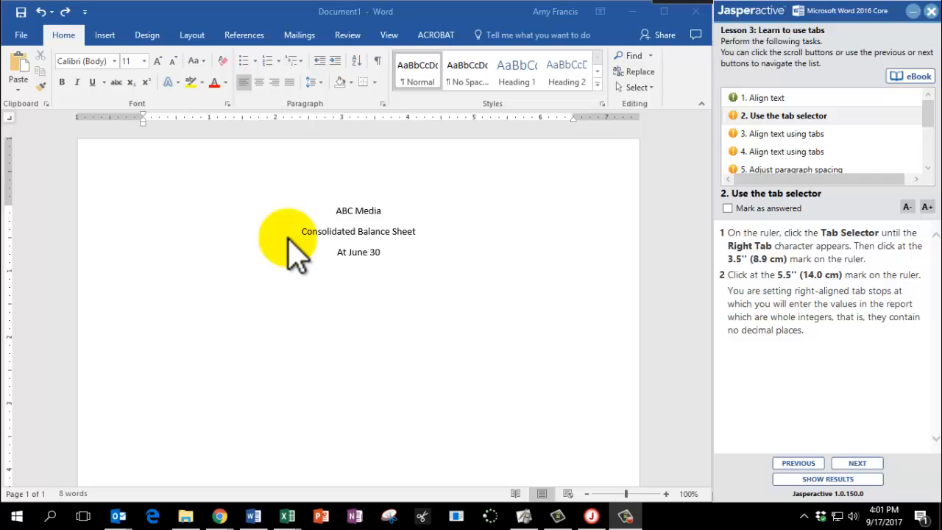
Step: Set right-aligned tab stops at 3.5" and 5.5" for the empty line below the title
left_click(10, 118)
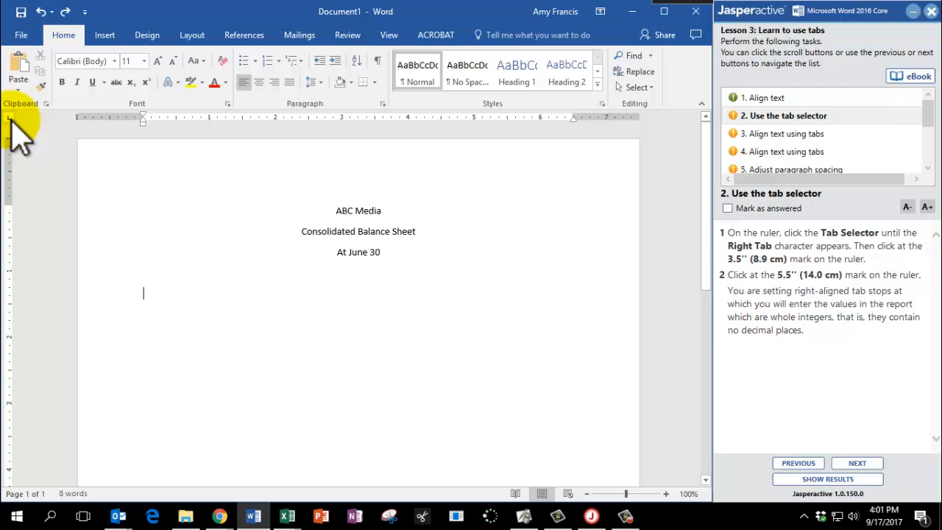
left_click(11, 120)
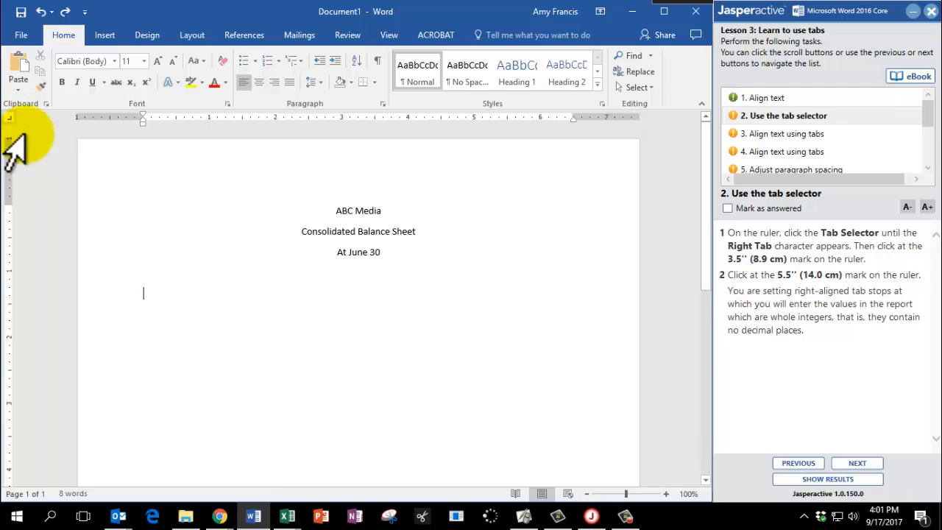
left_click(374, 117)
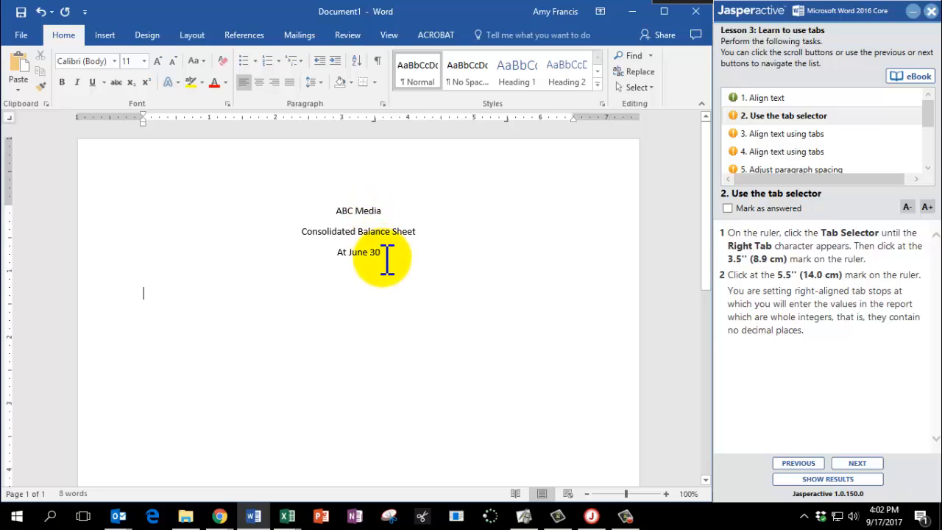
Step: Mark the Use the tab selector task as answered and open task 3, Align text using tabs
left_click(782, 207)
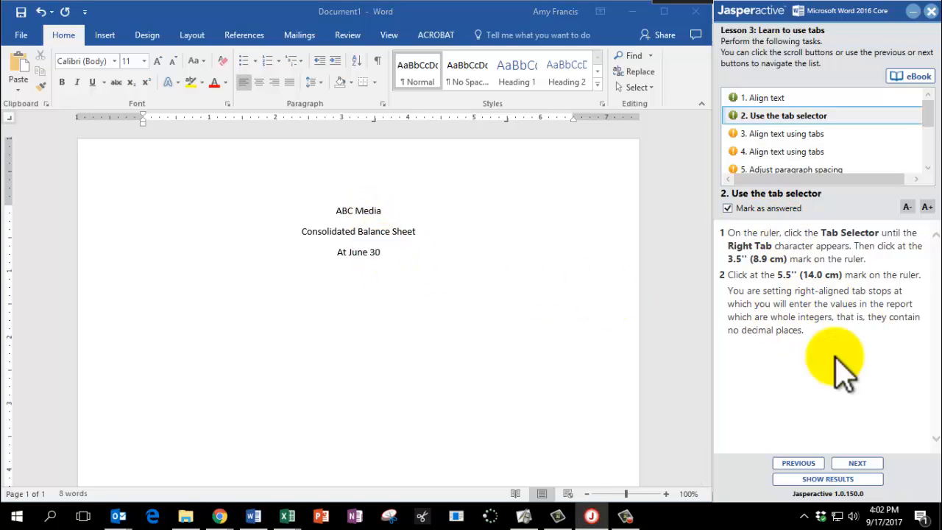
left_click(858, 463)
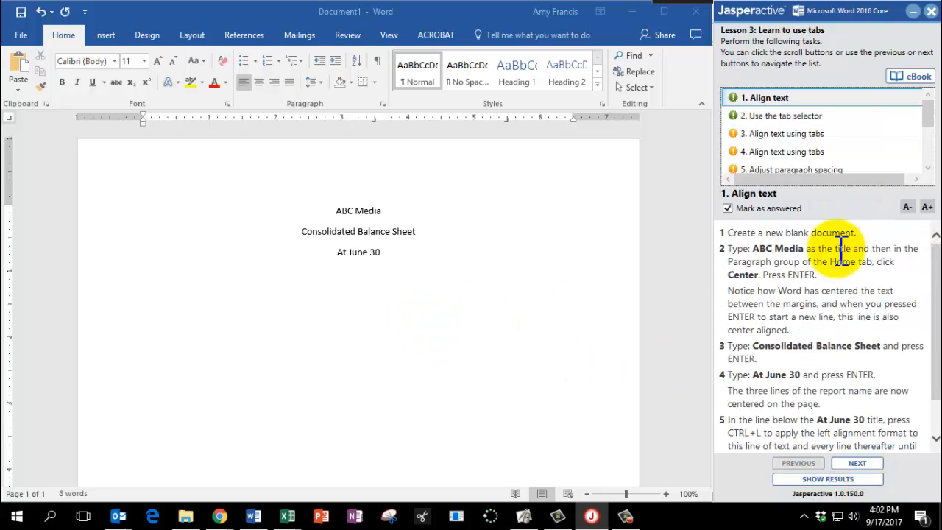
left_click(758, 133)
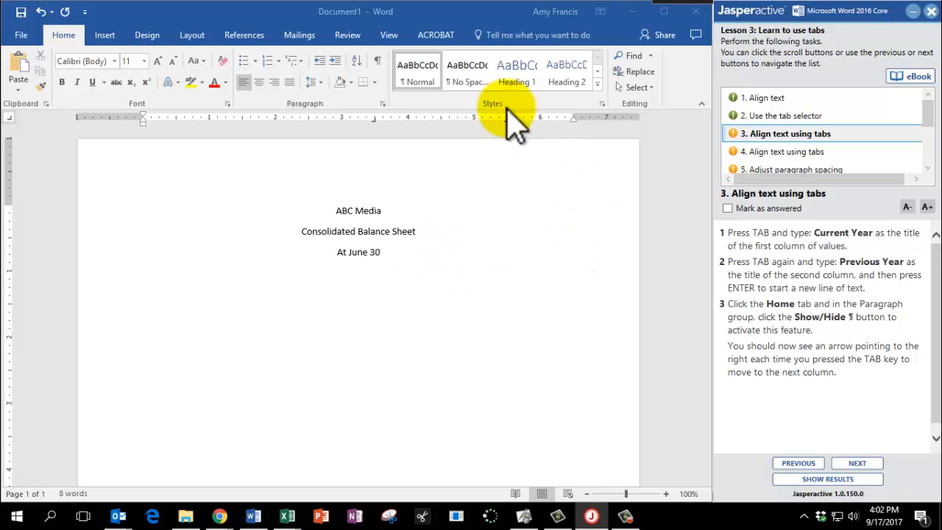
Step: Enter the column headings "Current Year" and "Previous Year" at the tab stops, start a new line, and show the formatting marks
left_click(372, 16)
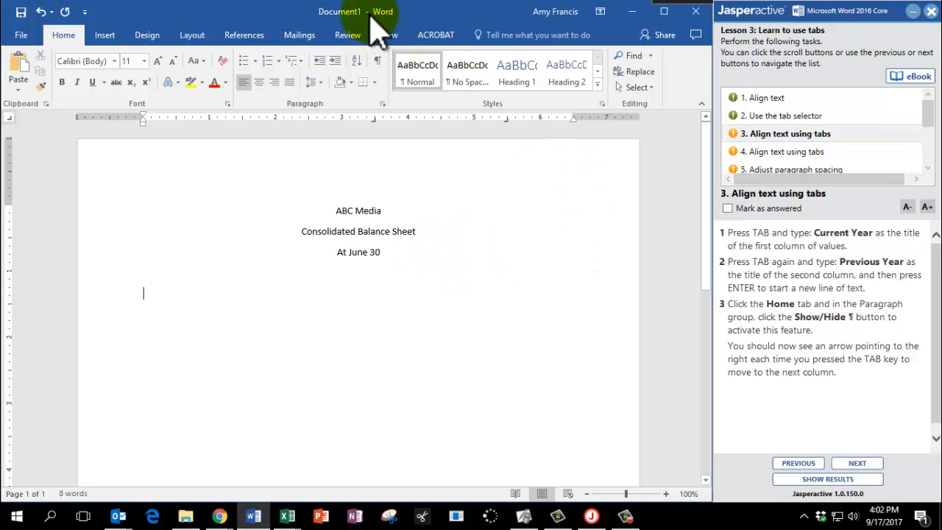
key("Tab")
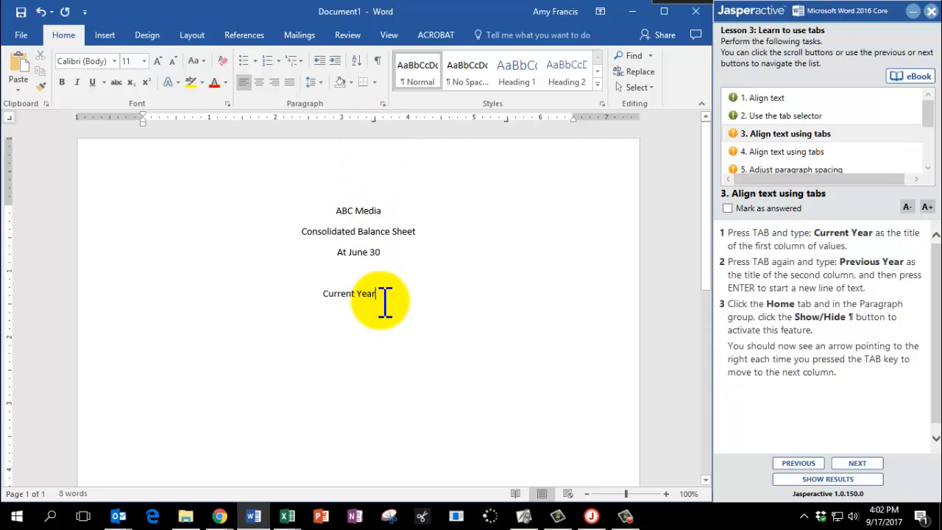
key("Tab")
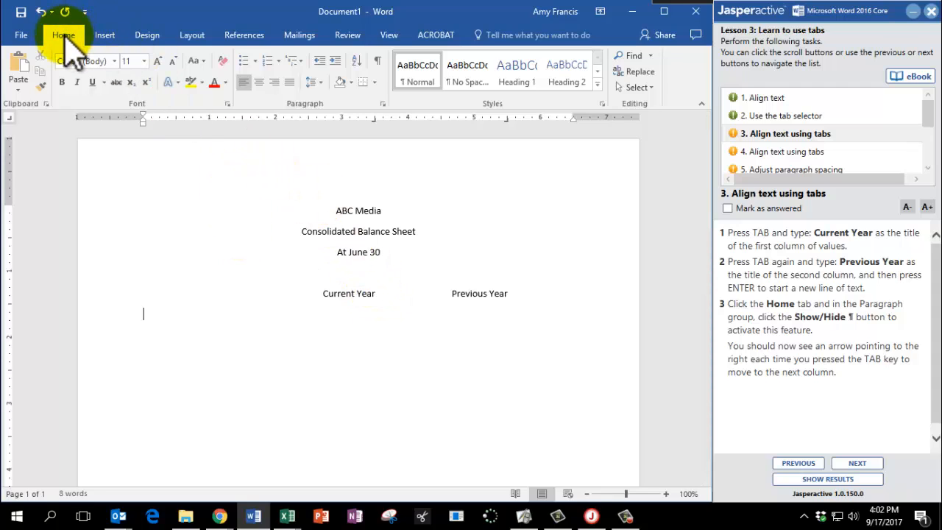
left_click(378, 62)
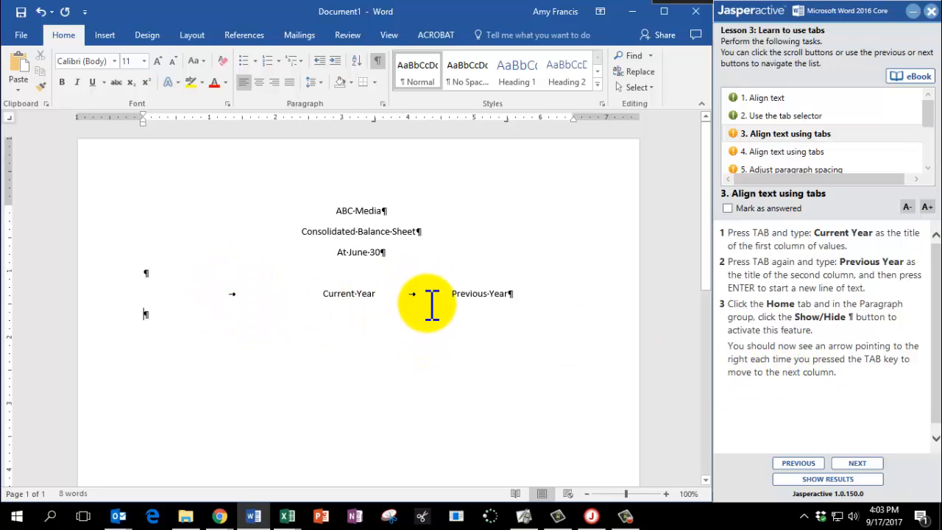
Step: Mark task 3, Align text using tabs, as answered and move on to task 4
left_click(727, 208)
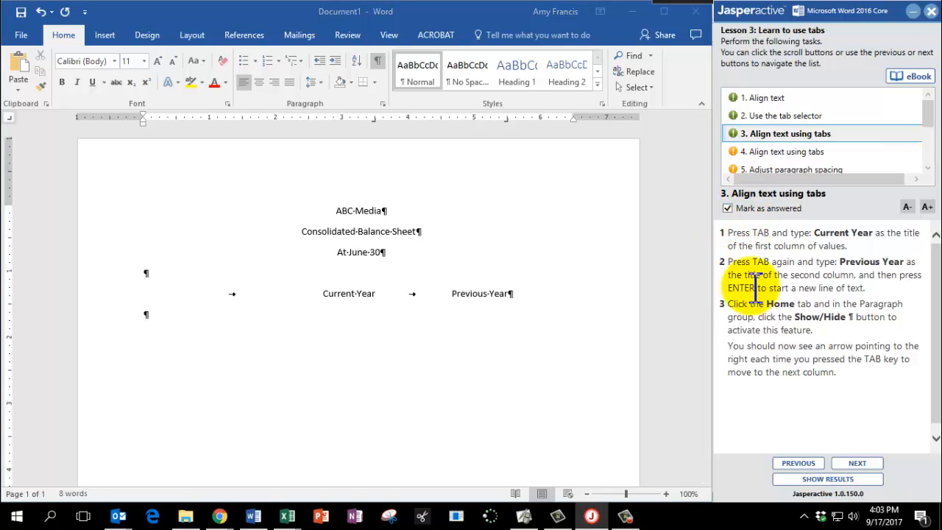
left_click(855, 463)
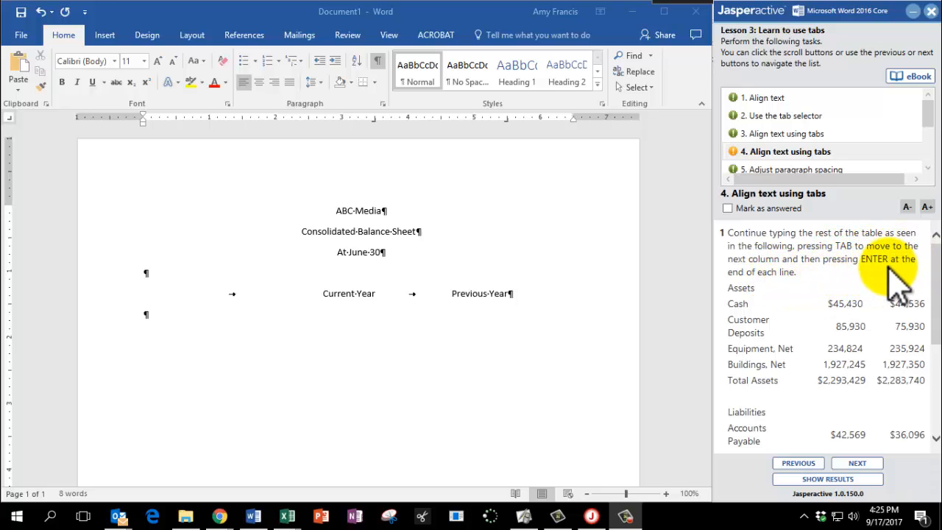
Step: Below the column headings, enter an "Assets" line and a tab-aligned Cash row with $45,430 and $44,536
left_click(272, 315)
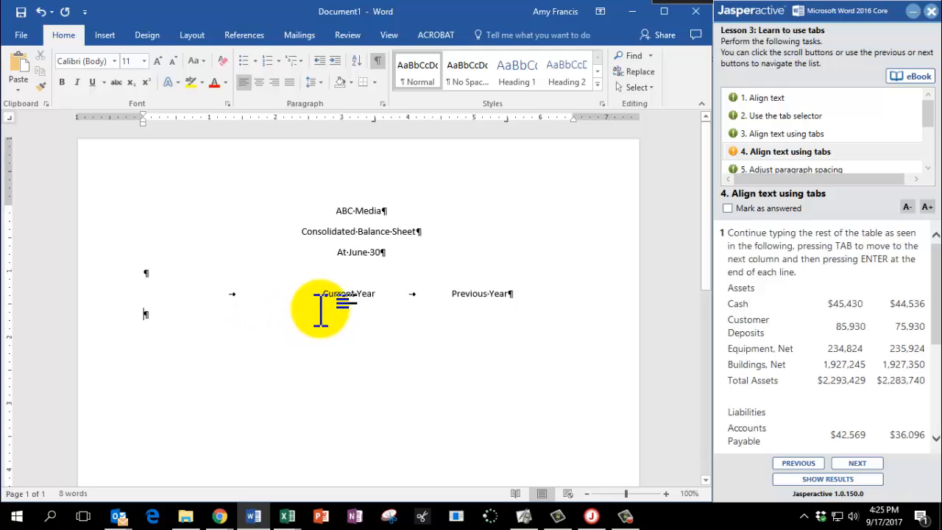
type("Ass")
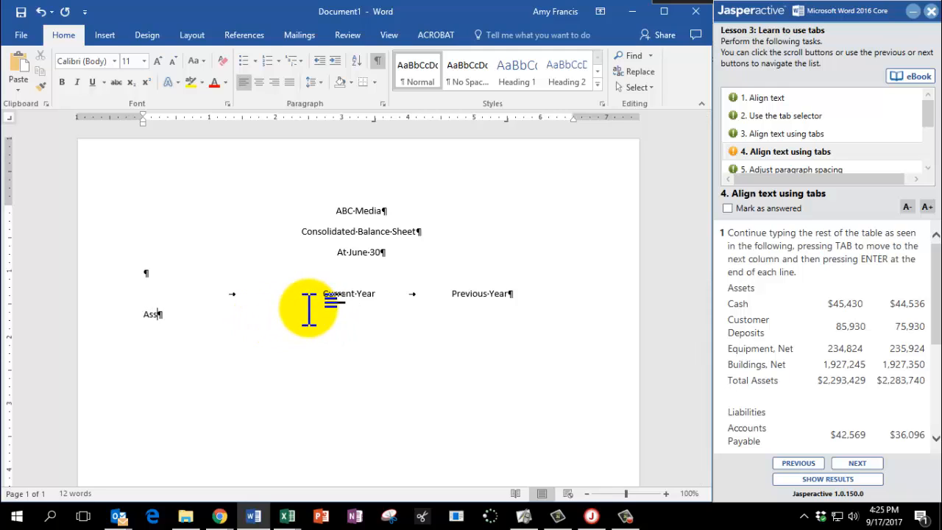
type("ets ")
type("Cash")
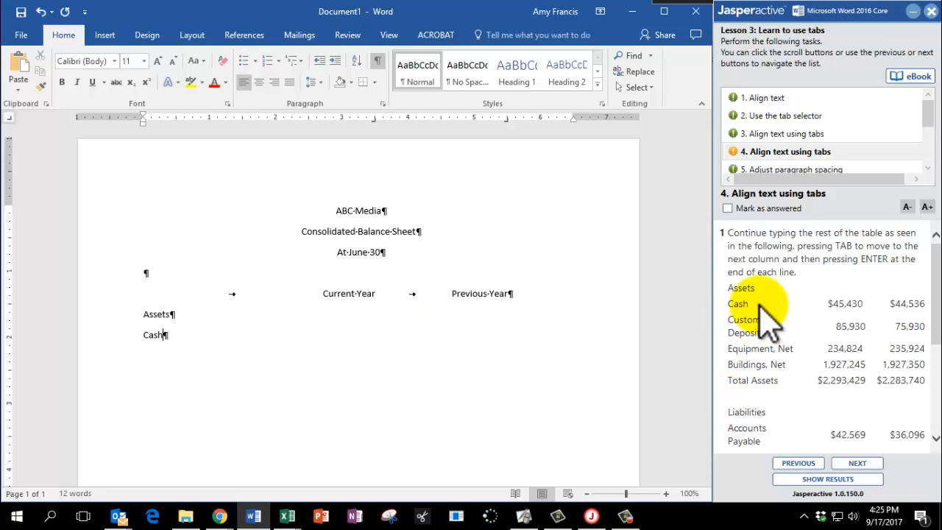
key("Tab")
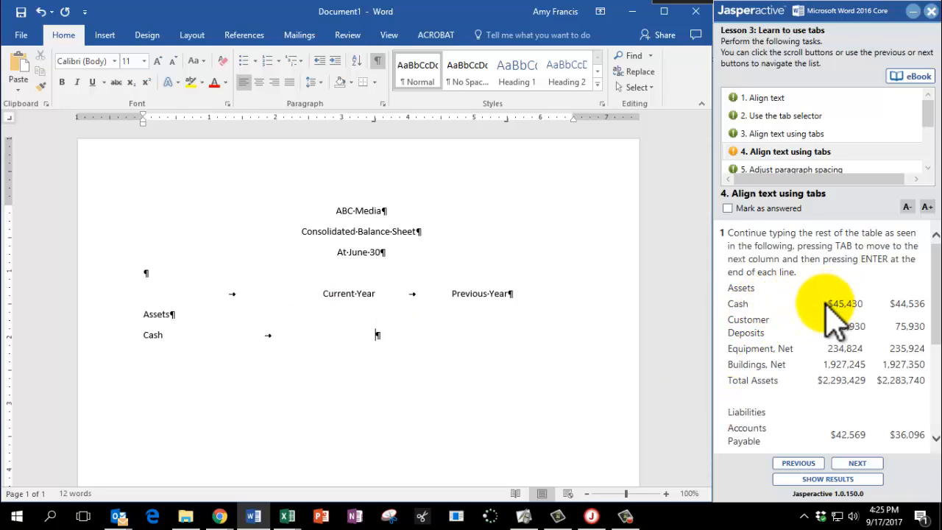
type("$45,430")
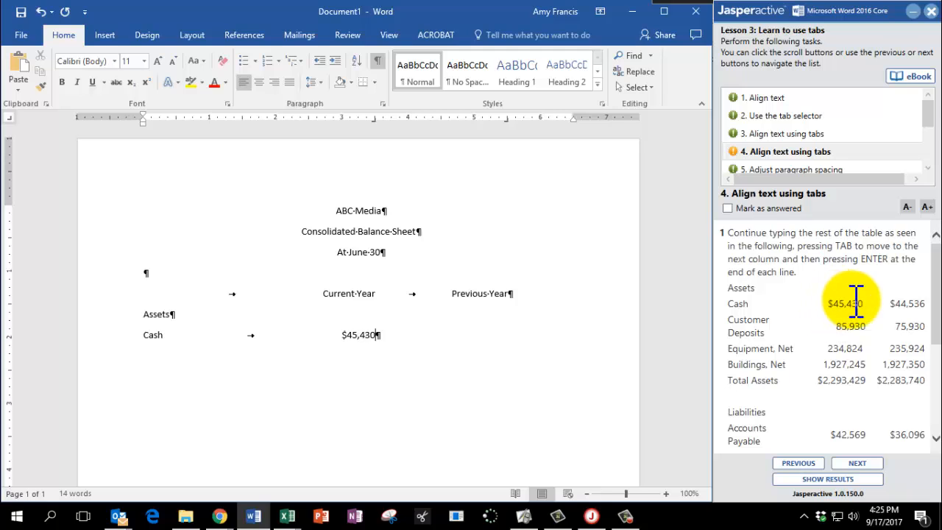
key("Tab")
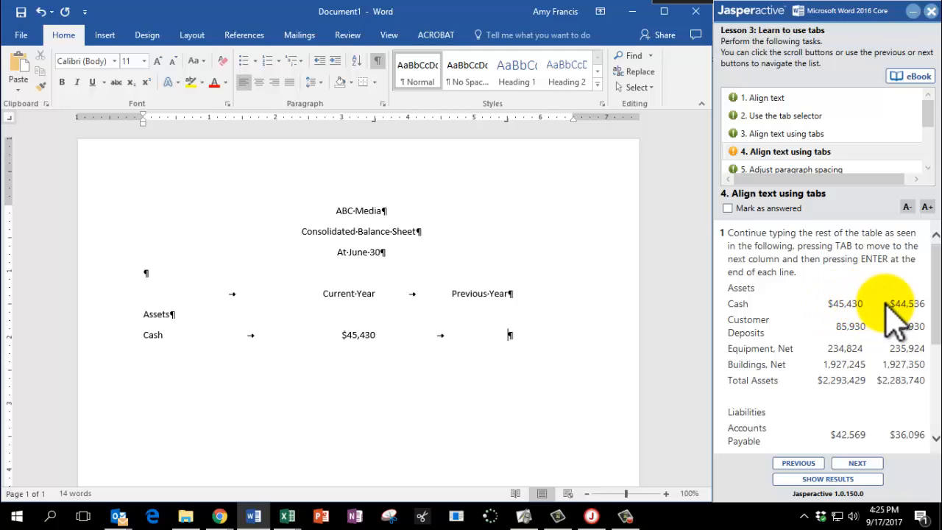
type("$44,53")
type("6")
Step: Add a tab-aligned Customer Deposits row with 85,930 and 75,930, and begin the following line with "Equipment, Net"
type("Customer")
type("Dep")
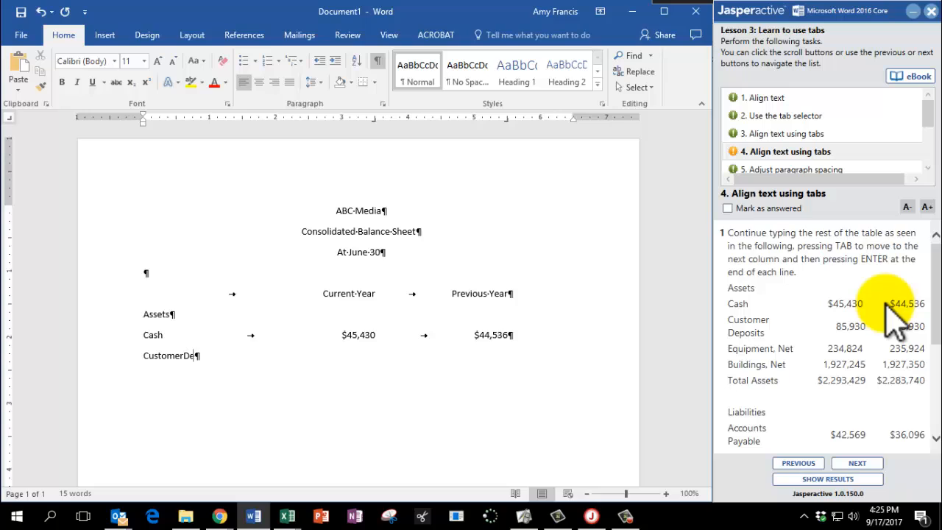
key("BackSpace")
key("BackSpace")
key("BackSpace")
type("D")
type("ep")
type("so")
key("BackSpace")
key("BackSpace")
type("osits")
key("Tab")
type("85,930")
key("Tab")
type("75,")
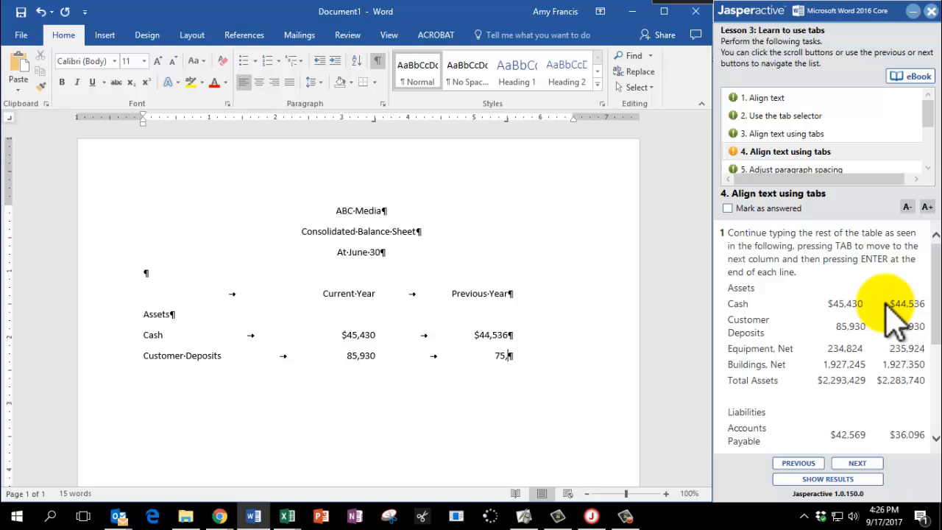
type("930 Equipment, Net")
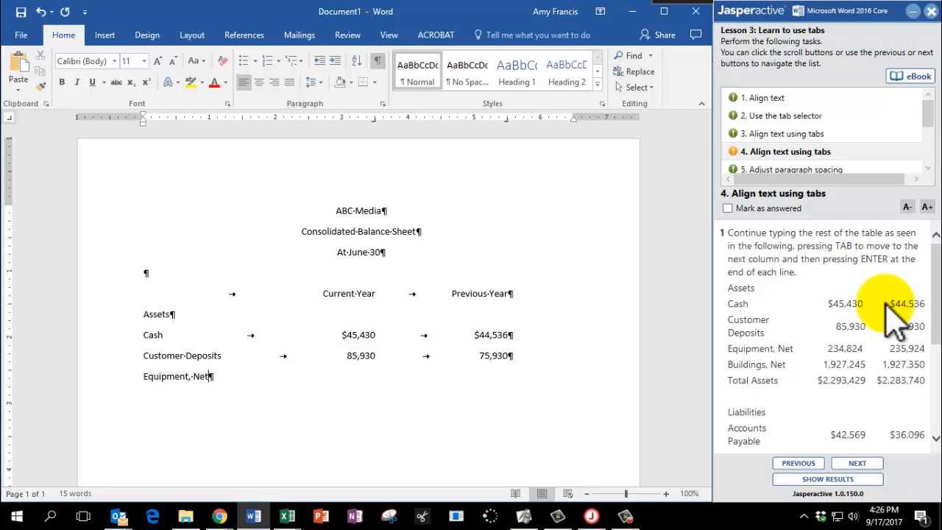
Step: Complete the Equipment, Net row with 234,824 and 235,924, and add a tab-aligned Buildings, Net row with 1,927,245 and 1,927,350
key("Tab")
type("234,824")
key("Tab")
type("235,")
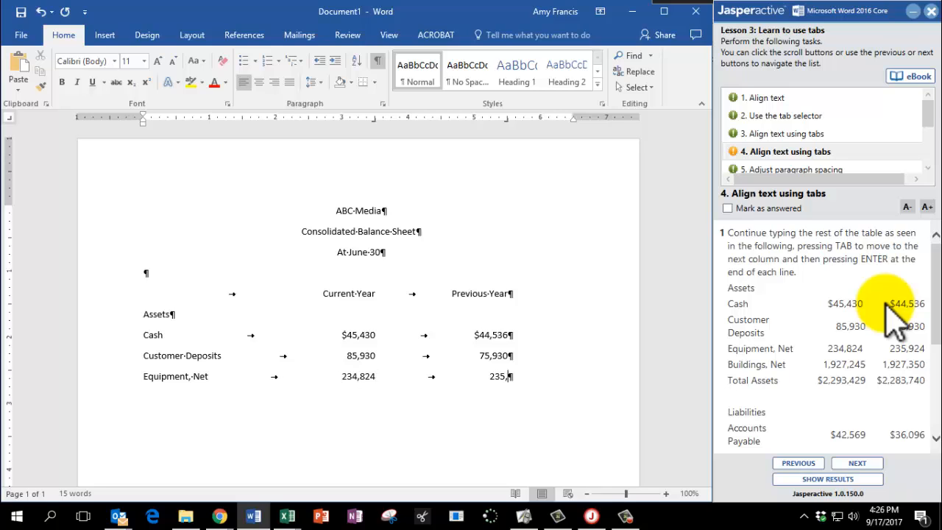
type("924 Buildings,")
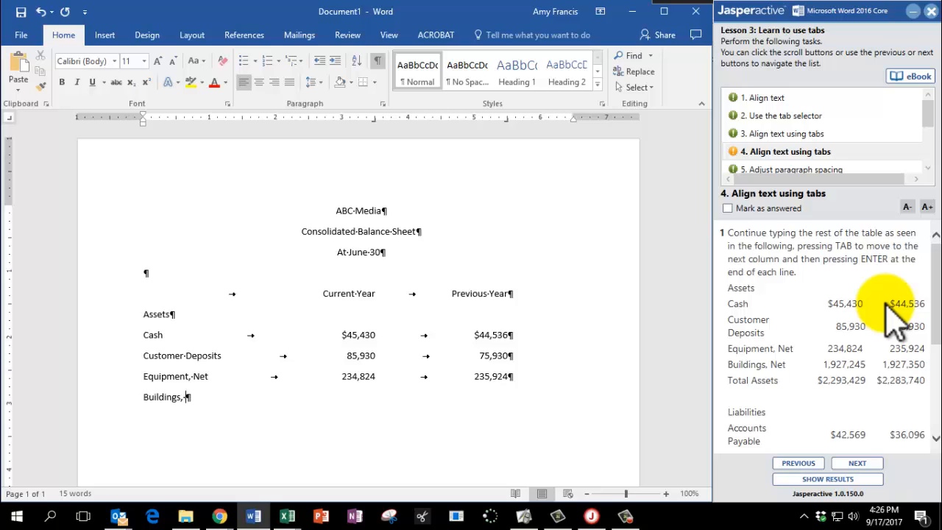
type(" Net\t1,927,245")
key("Tab")
type("1,927,350")
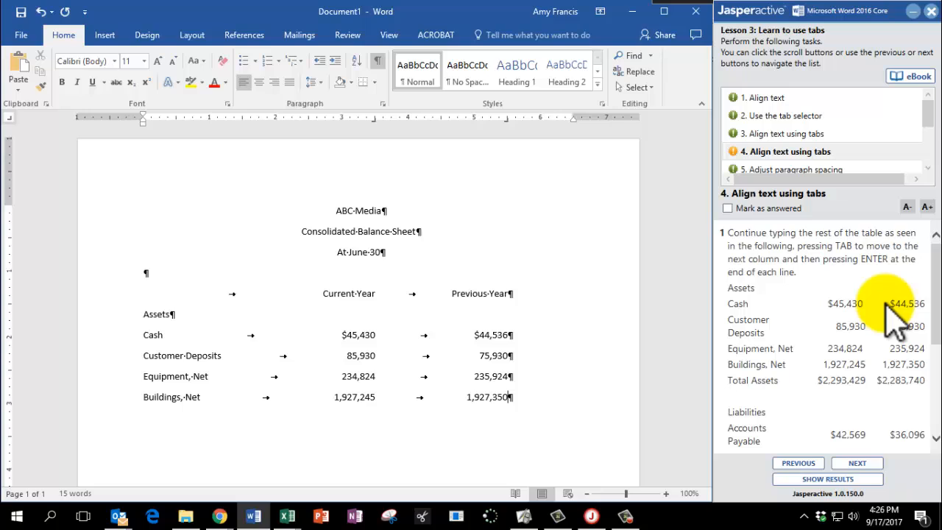
Step: Add a tab-aligned Total Assets row with $2,293,429 and $2,283,740, and start a new line
key("Return")
type("Total Assets")
key("Tab")
type("$2,293,439")
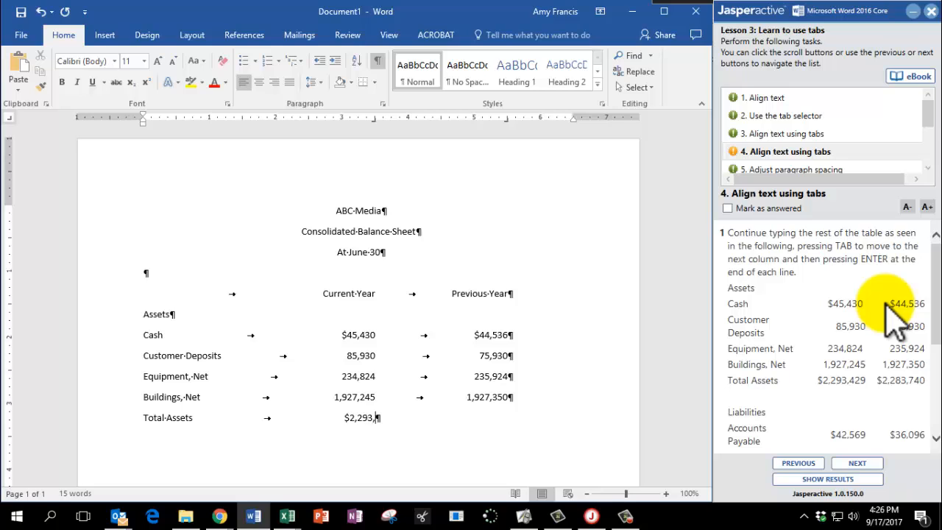
key("BackSpace")
key("BackSpace")
type("29")
key("Tab")
type("$")
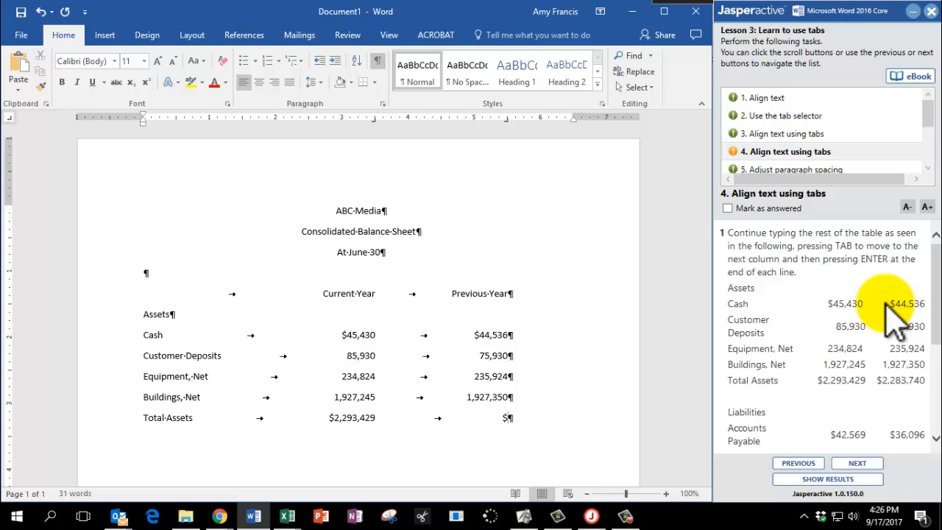
type("2,283,740")
key("Return")
Step: Enter a "Liabilities" line and a tab-aligned Accounts Payable row with $42,569 and $36,096
type("Liabilities")
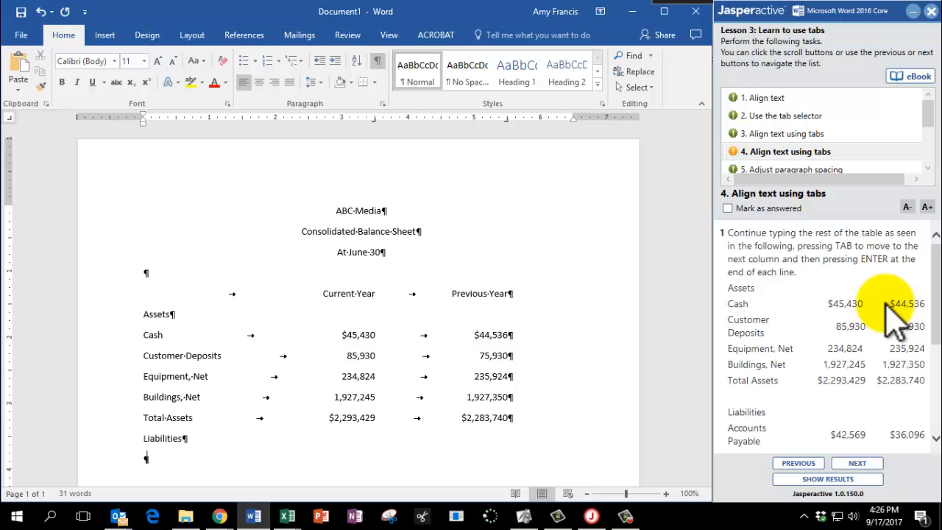
type("Accounts Payable")
key("Tab")
type("$42")
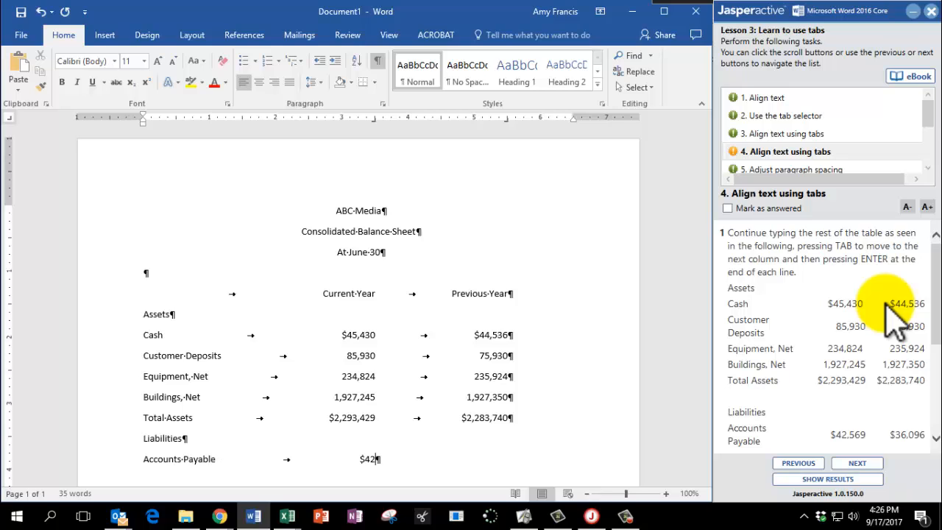
type(",53")
key("BackSpace")
type("69")
key("Tab")
key("Tab")
key("Tab")
key("BackSpace")
key("BackSpace")
key("BackSpace")
key("Tab")
type("$36,096")
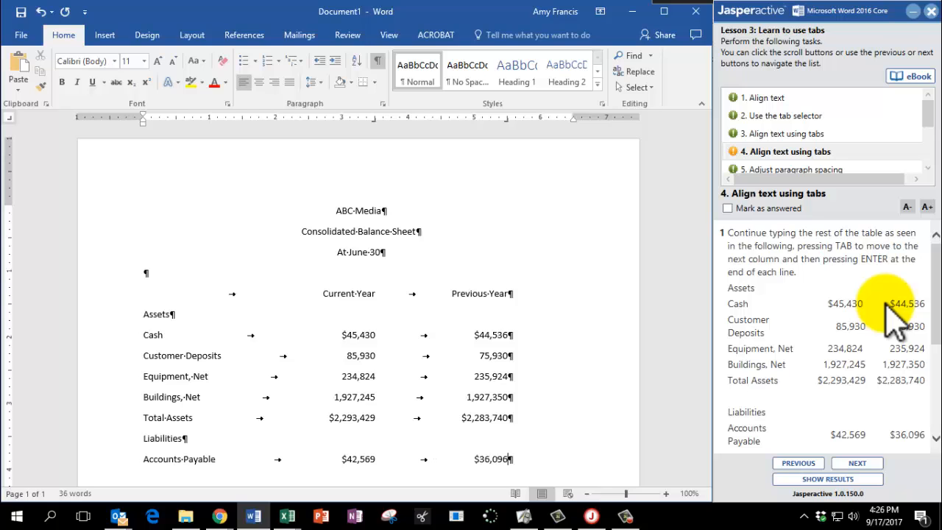
Step: Add a tab-aligned Mortgage Payable row with 1,592,742 and 1,592,850 below Accounts Payable
left_click_drag(936, 250, 938, 385)
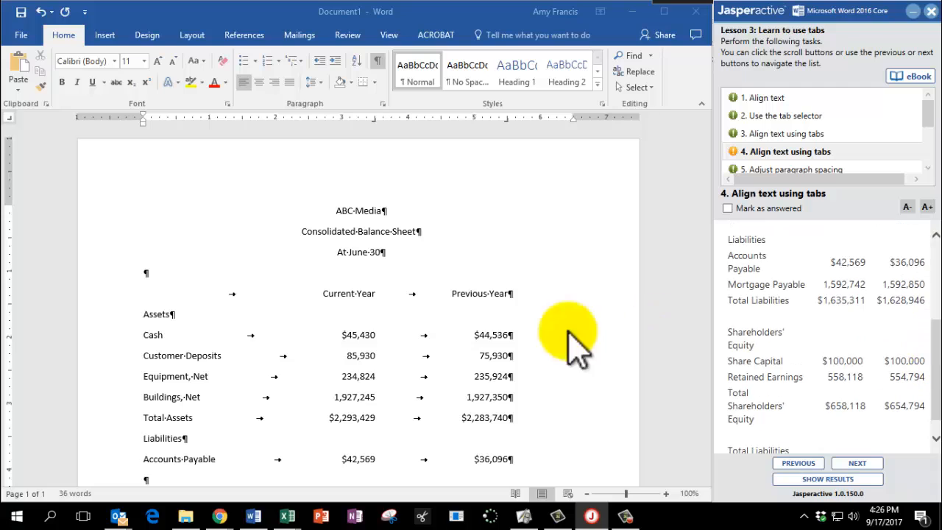
left_click(186, 13)
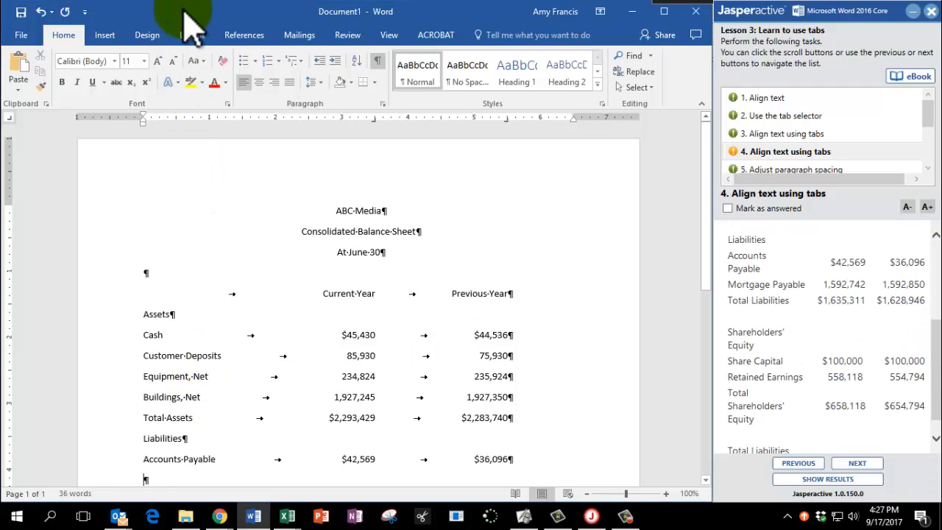
type("Mortgage P")
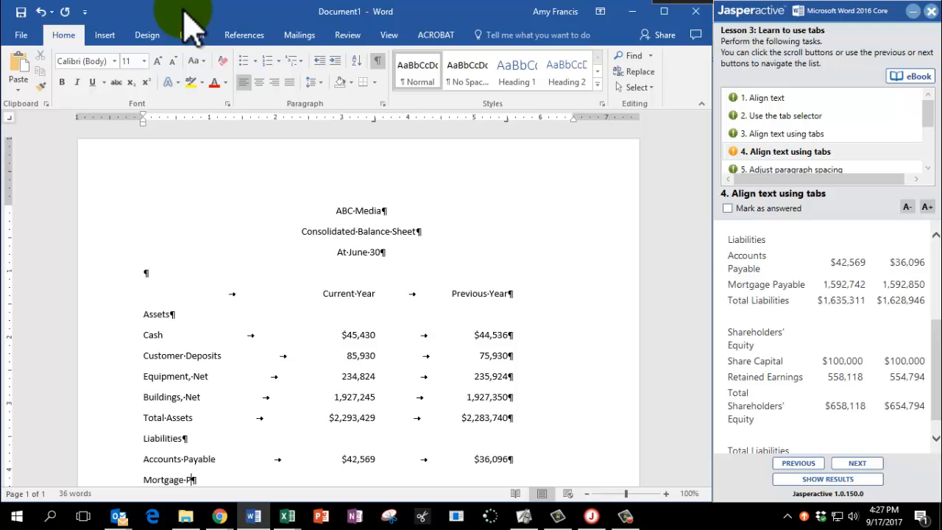
type("ayable")
key("Tab")
type("1,92,742")
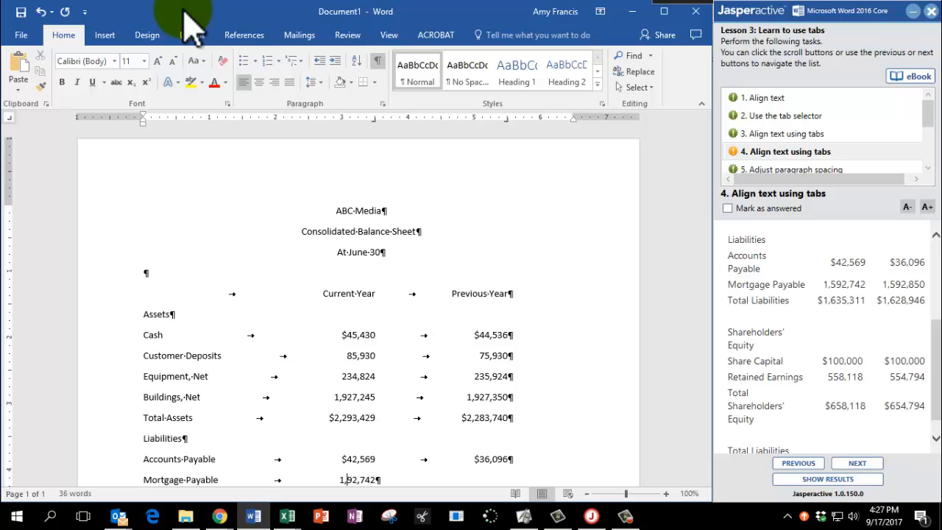
type("592,")
key("Delete")
key("Delete")
key("Delete")
key("Delete")
type("7")
key("End")
key("Tab")
type("1,592,850")
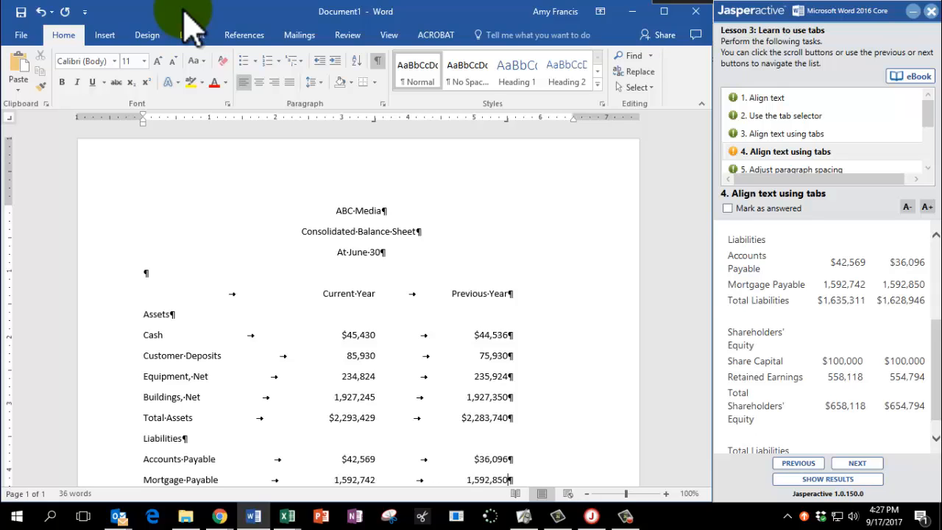
Step: Add a tab-aligned Total Liabilities row with $1,635,311 and $1,628,946, and begin the following line with "Sha"
key("Return")
type("Total Liab")
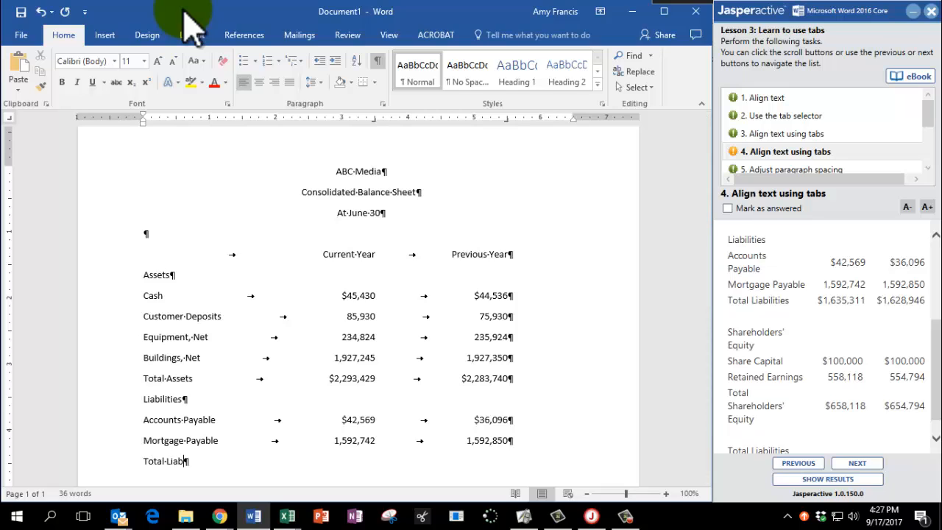
type("ilities")
key("Tab")
type("$1,635,311")
key("Tab")
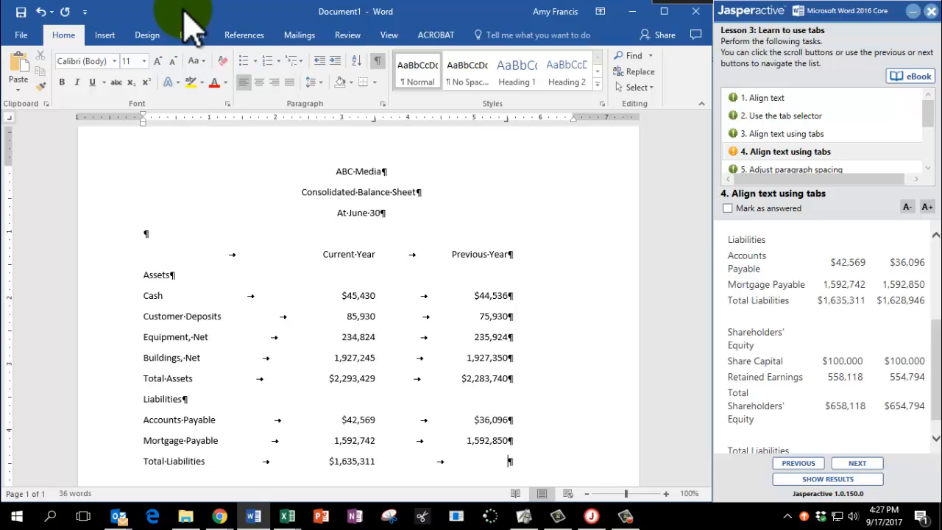
type("$1,628,946Sha")
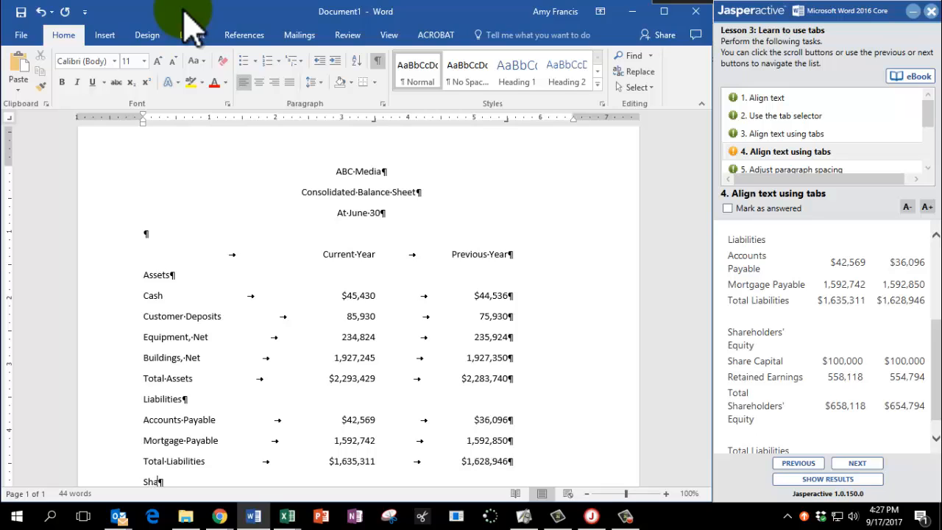
Step: Complete the "Shareholders' Equity" label and enter $100,000 and $100,00 at the row's tab stops
type("reholders' E")
key("Tab")
type("u")
key("BackSpace")
key("BackSpace")
type("quity")
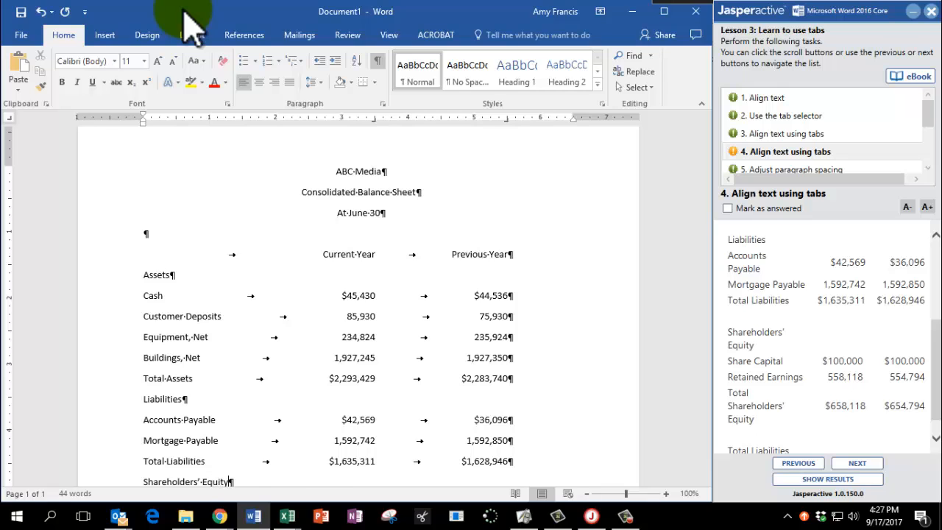
scroll(230, 104, "down", 2)
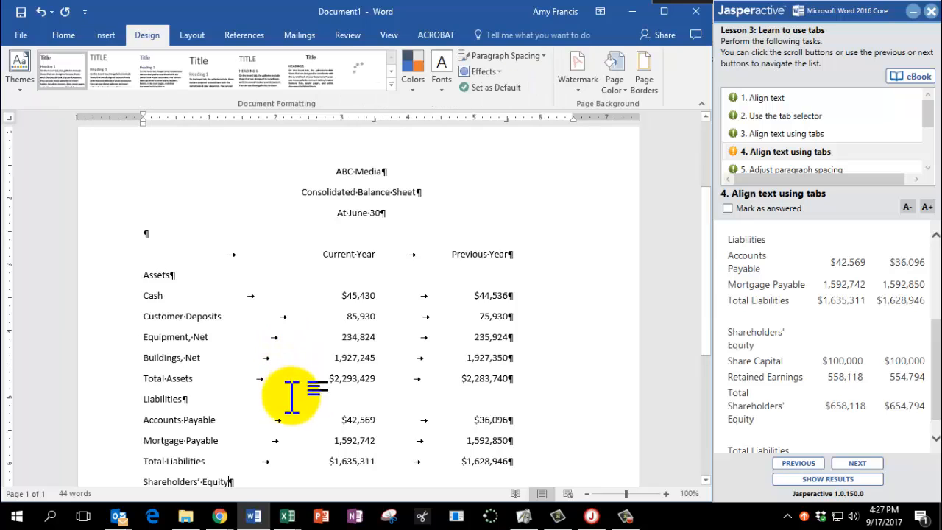
scroll(292, 395, "down", 3)
key("Tab")
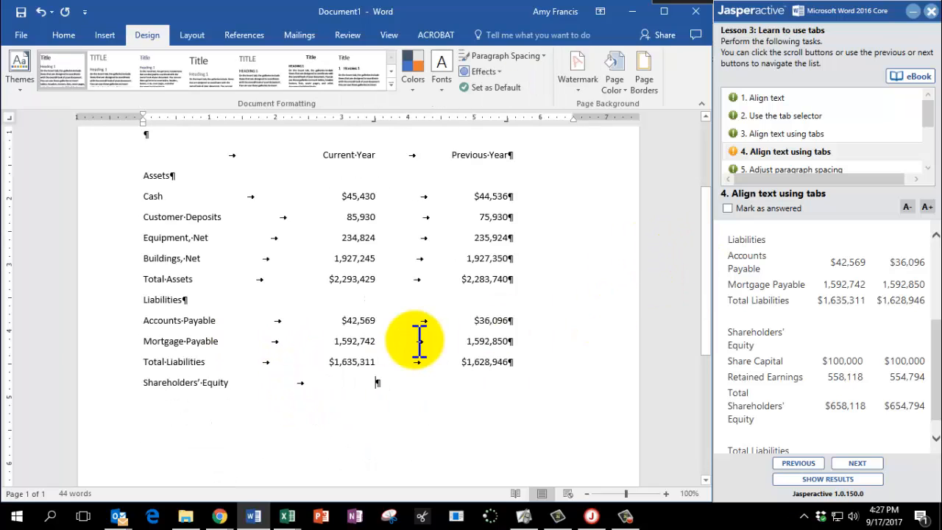
type("$100,000")
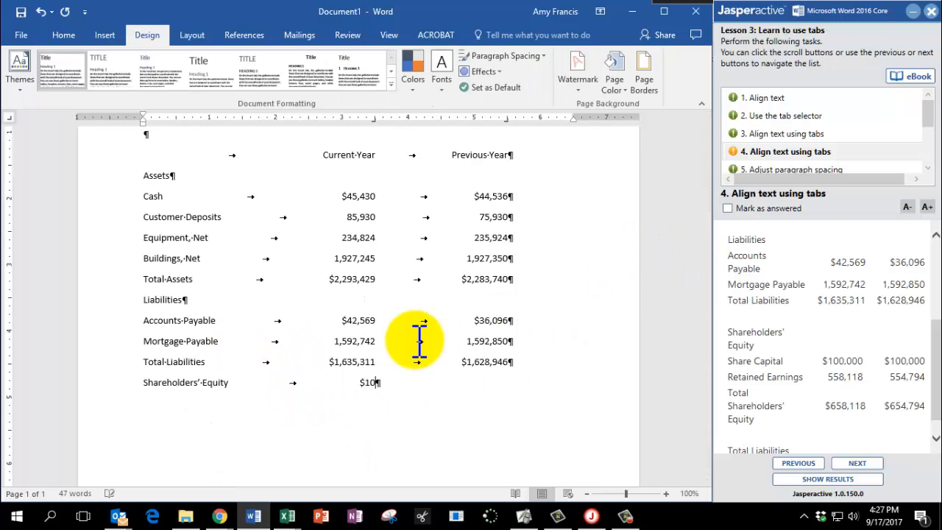
key("Tab")
type("$100,000 ")
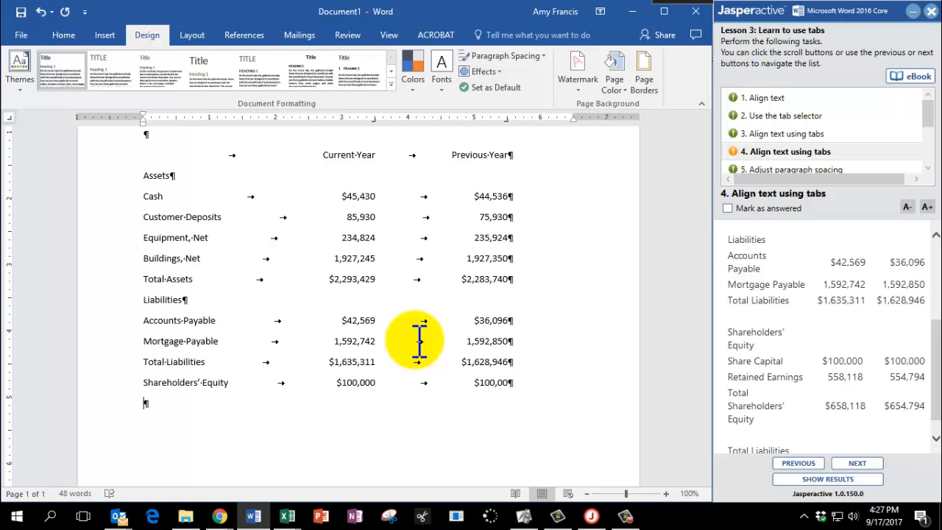
Step: Add a tab-aligned Retained Earnings row with 558,118 and 554,794, and begin the following line with "T"
type("Retained Earnings")
key("Tab")
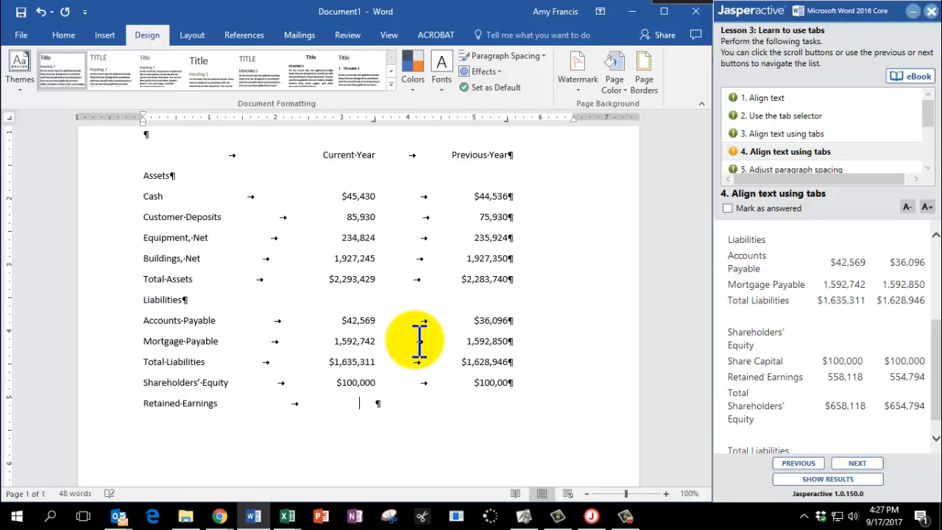
type("558,118")
key("Tab")
type("554,794 T")
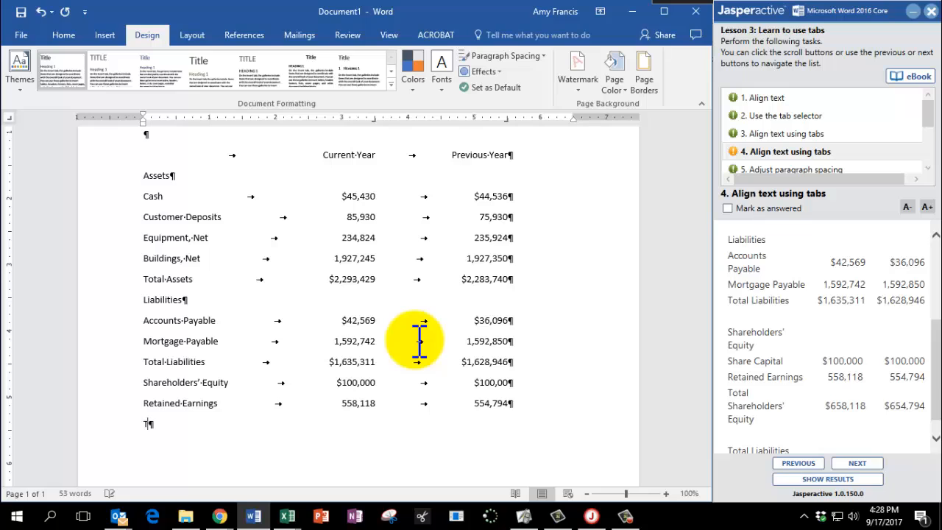
Step: Complete the Total Shareholders' Equity row with $658,118 and $654,794, and add a Total Liabilities and Equity row with $2,293,429 and $2,283,740
type("otal ShareH")
key("BackSpace")
type("holders'")
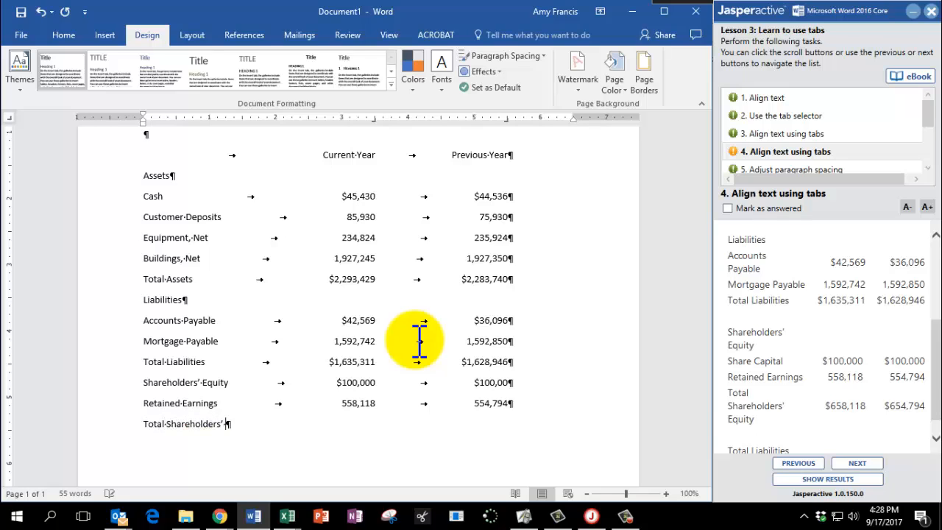
type(" Equiy")
type("y")
key("Tab")
type("$658,118")
key("Tab")
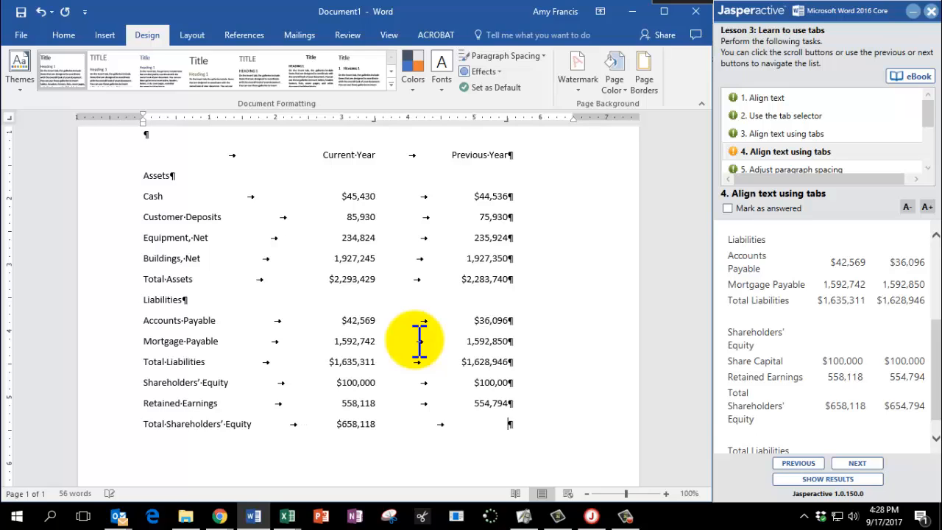
type("$654,794")
scroll(830, 295, "down", 1)
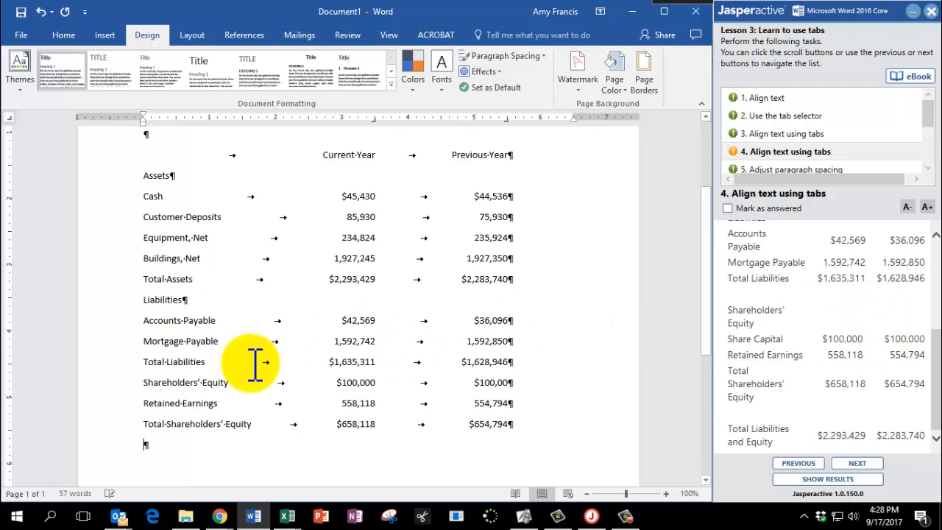
type("Total Liabilities and Equity")
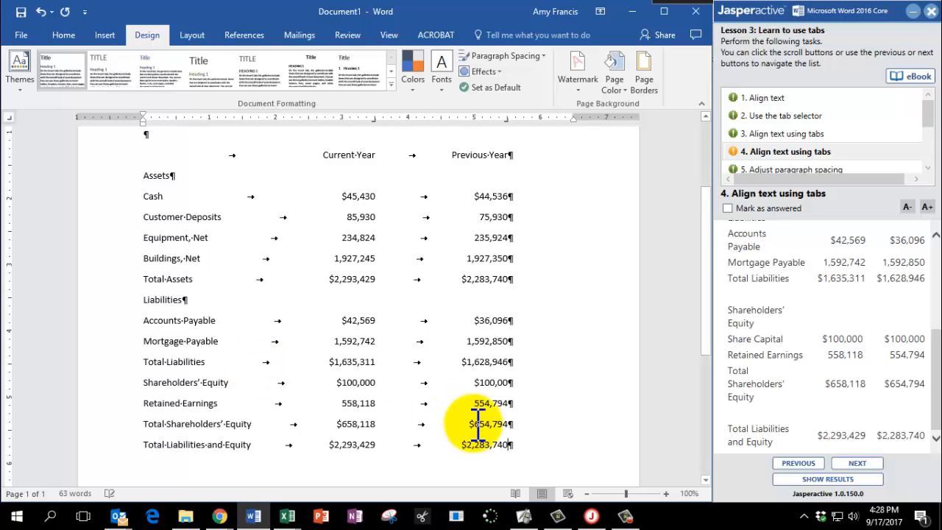
Step: Mark task 4, Align text using tabs, as answered and move on to task 5
scroll(850, 376, "up", 2)
scroll(850, 375, "up", 3)
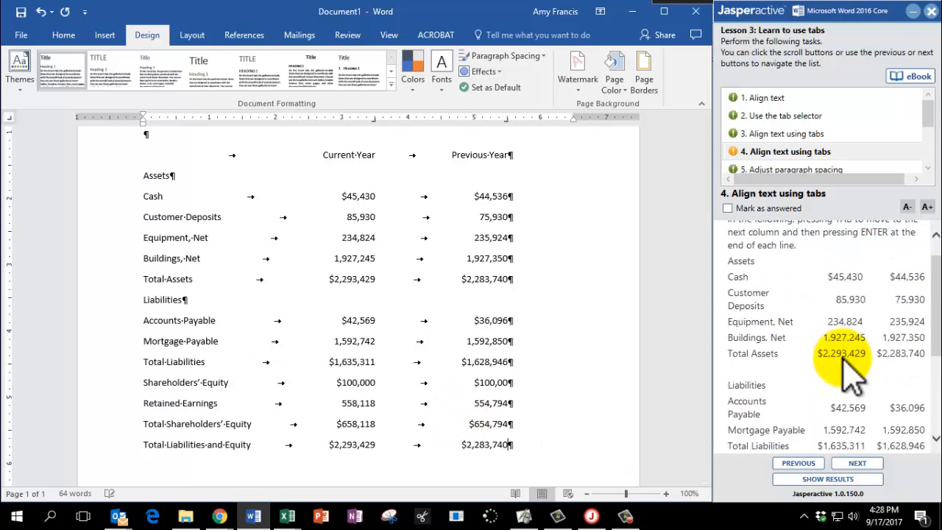
left_click(773, 209)
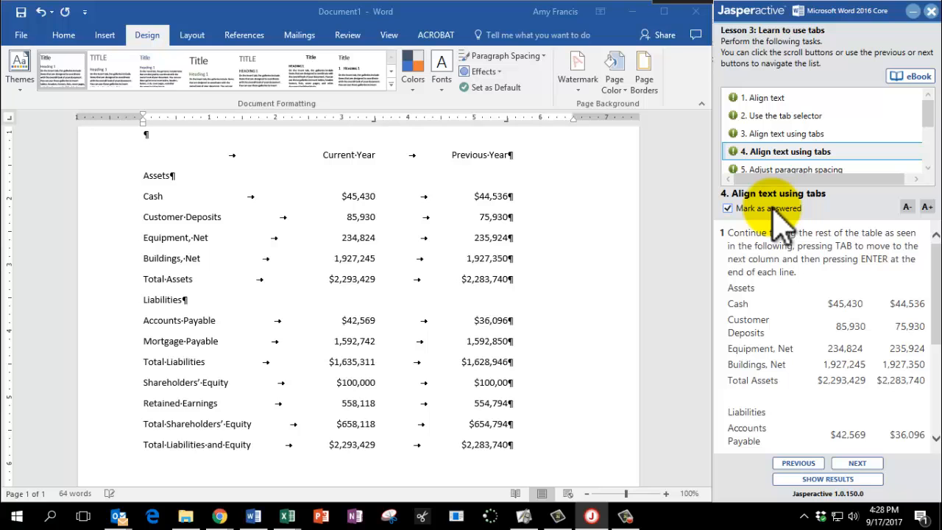
scroll(610, 288, "up", 3)
scroll(919, 383, "down", 5)
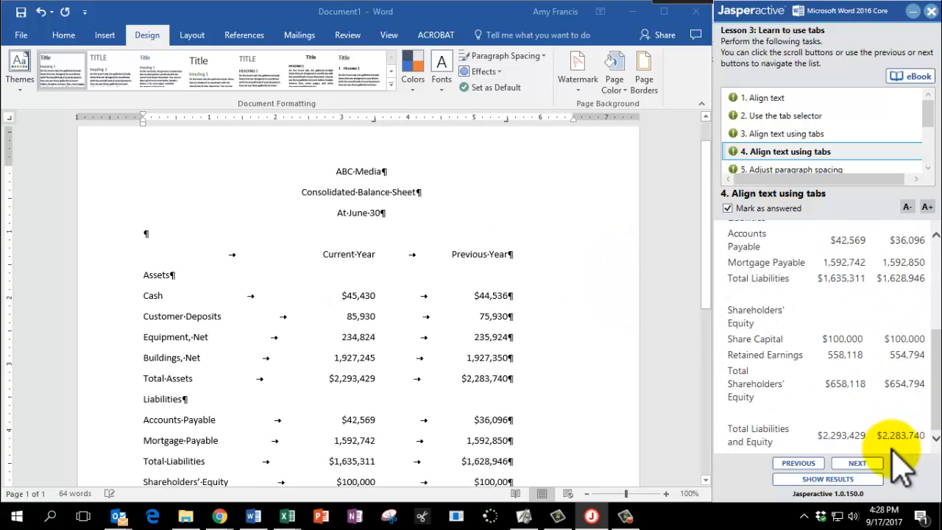
left_click(861, 463)
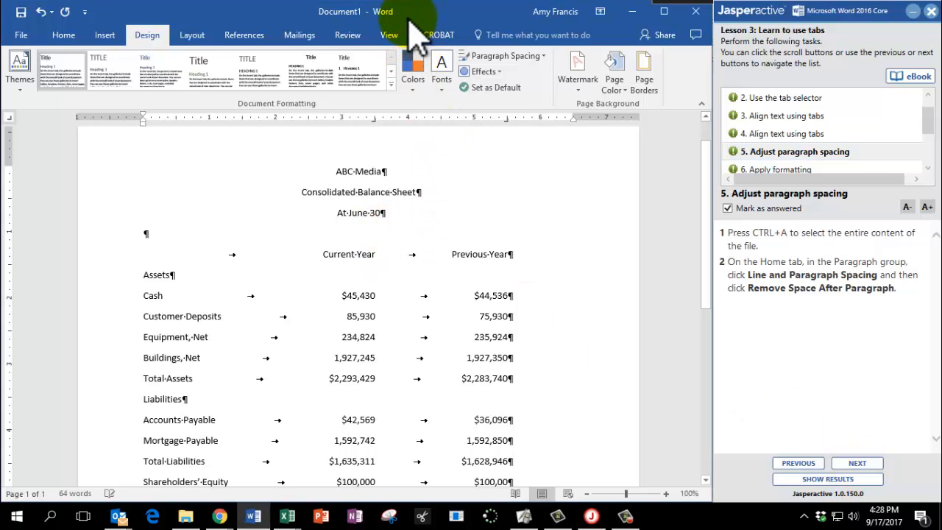
Step: Remove the space after every paragraph in the entire document
key("ctrl+a")
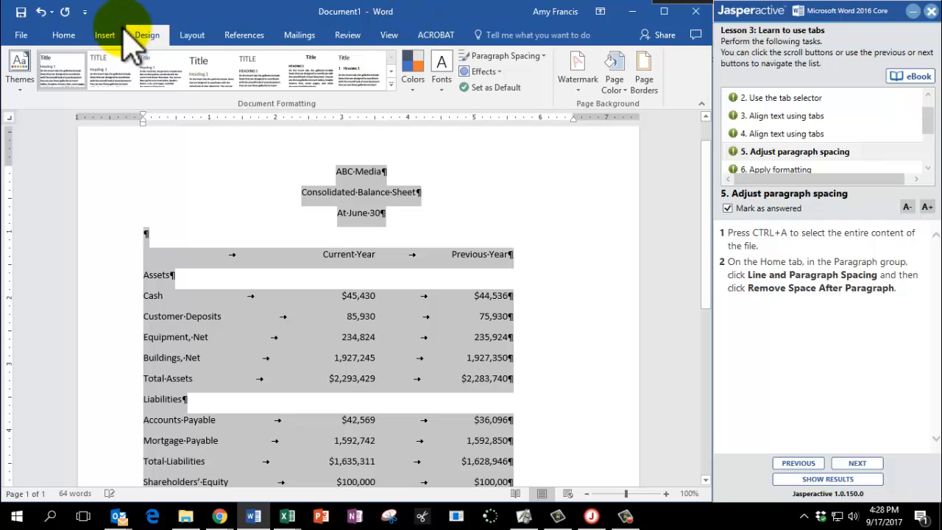
left_click(70, 37)
left_click(71, 36)
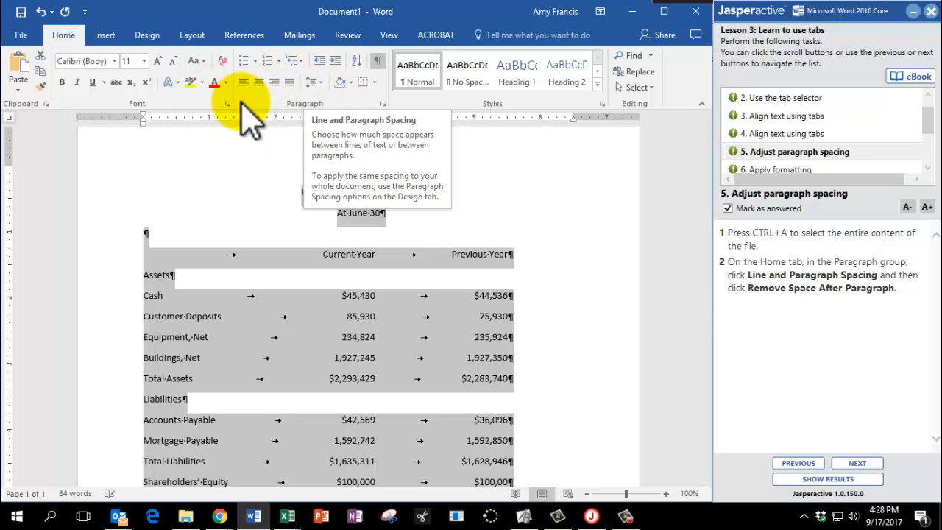
left_click(326, 92)
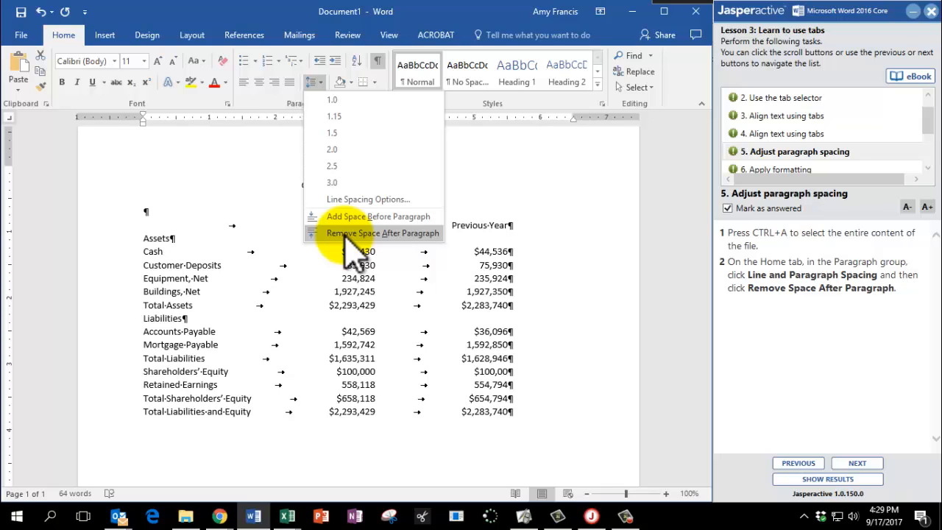
left_click(382, 233)
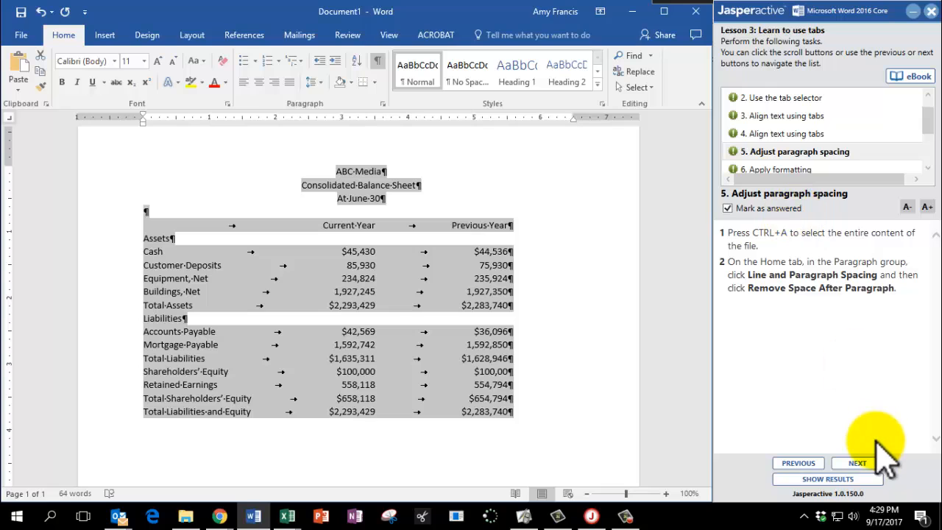
Step: Move on to task 6, Apply formatting, and bold the text from ABC Media through the word Assets
left_click(857, 462)
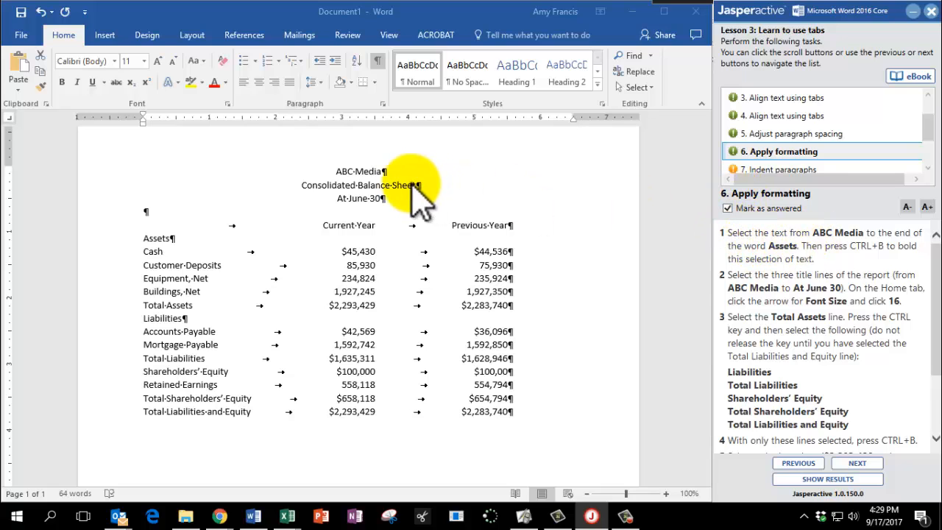
left_click(338, 169, "shift")
left_click(339, 170)
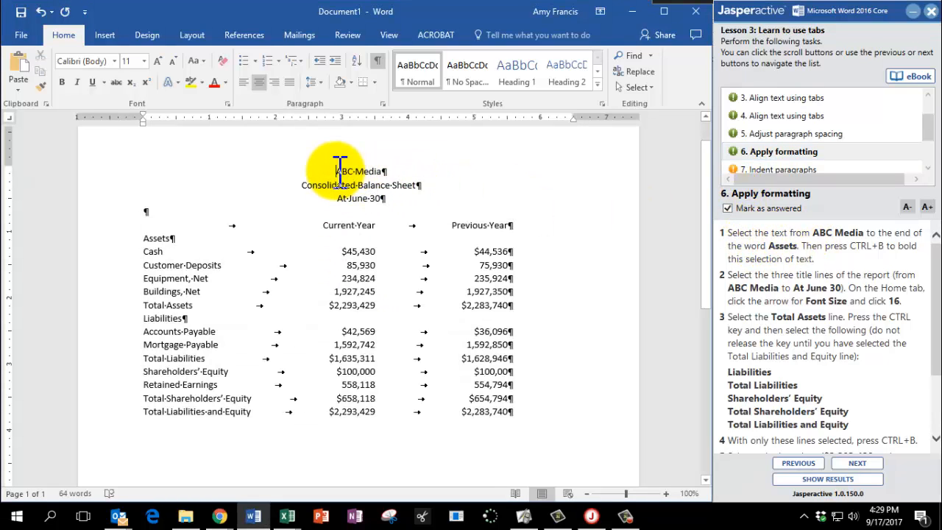
left_click_drag(338, 168, 177, 241)
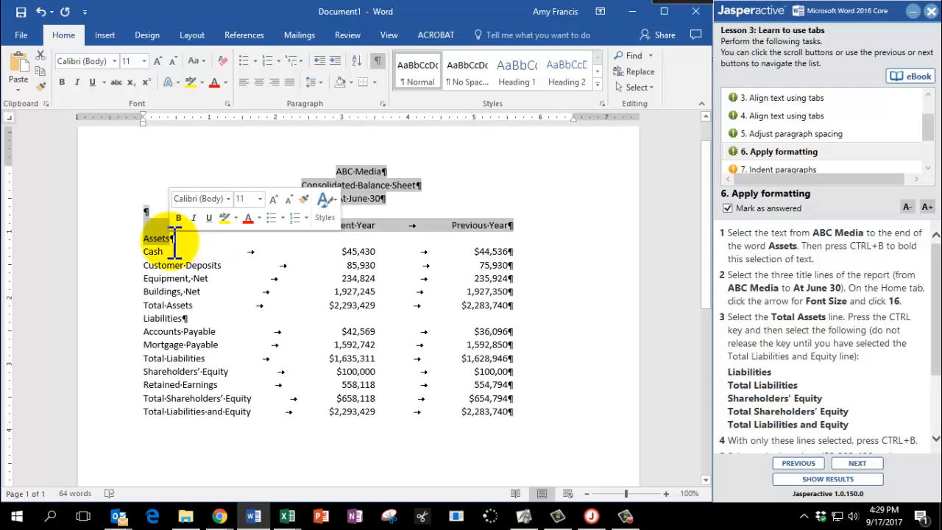
key("ctrl+b")
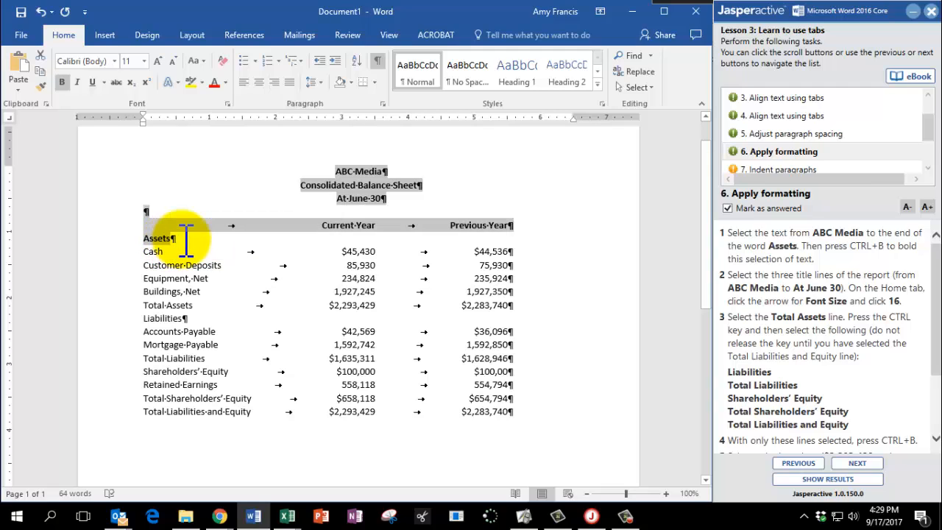
left_click(360, 251)
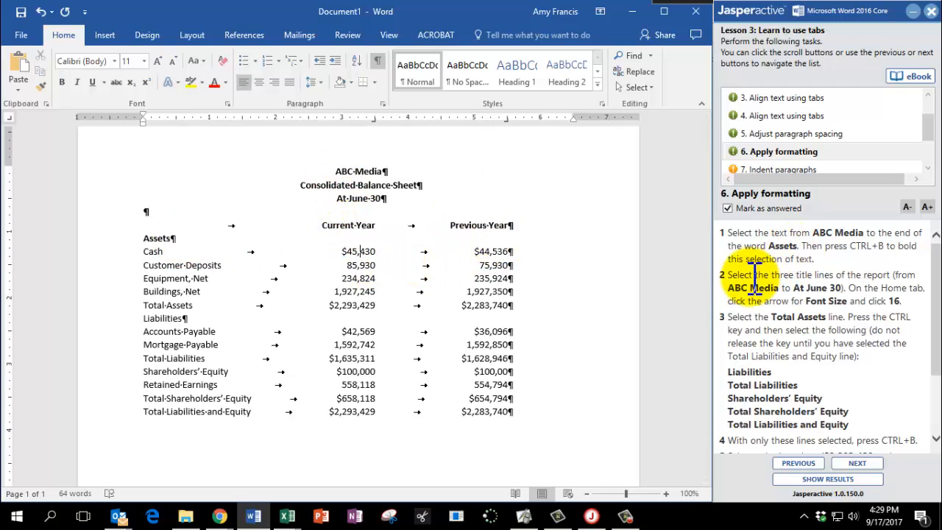
Step: Set the font size of the three title lines, from ABC Media to At June 30, to 16
left_click(336, 171)
left_click(383, 198, "shift")
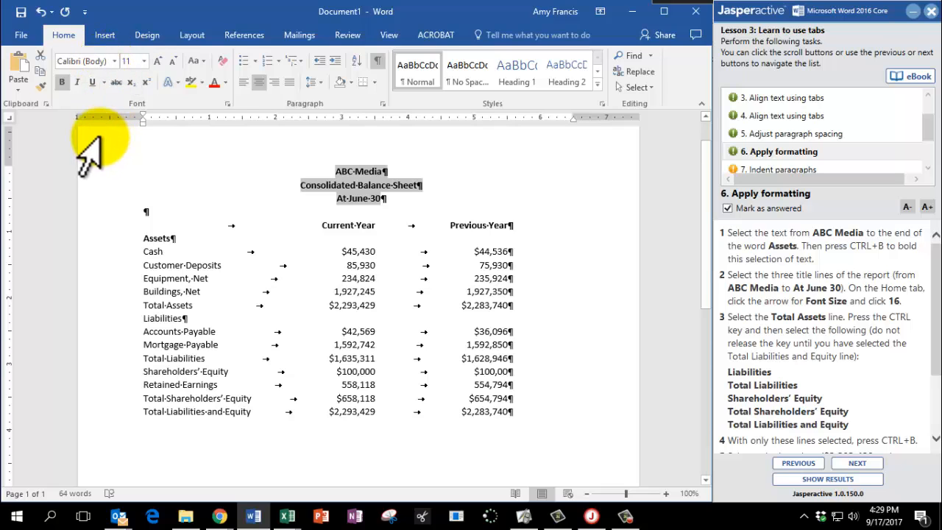
left_click(145, 61)
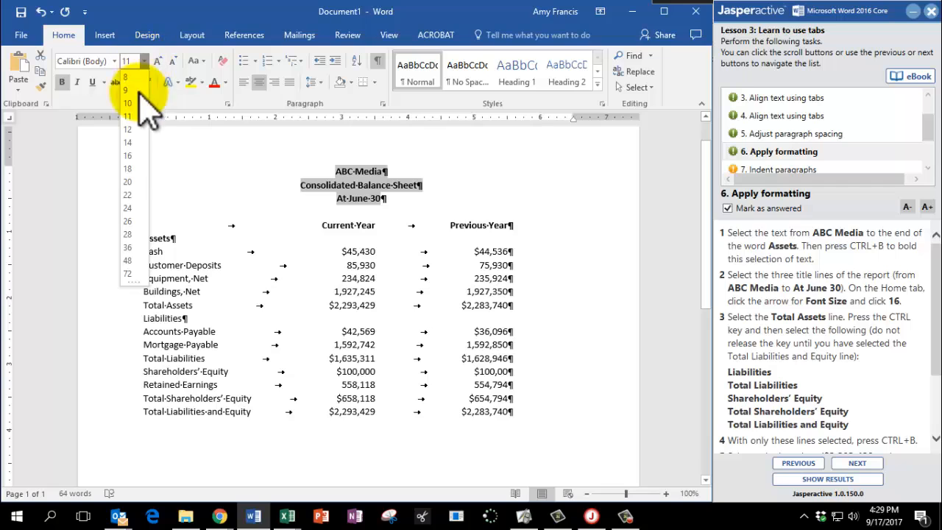
left_click(129, 156)
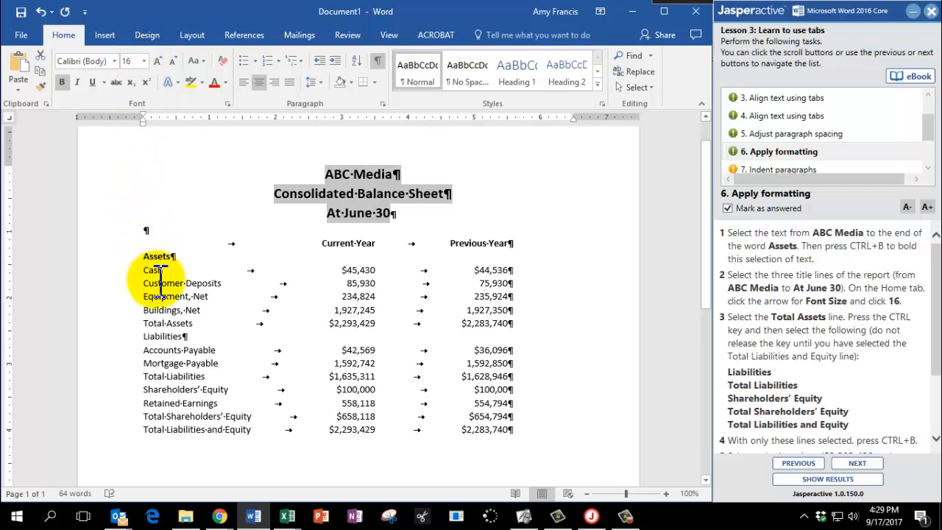
Step: Bold the Total Assets, Liabilities, Total Liabilities, Shareholders' Equity, Total Shareholders' Equity, and Total Liabilities and Equity lines together
left_click(144, 324)
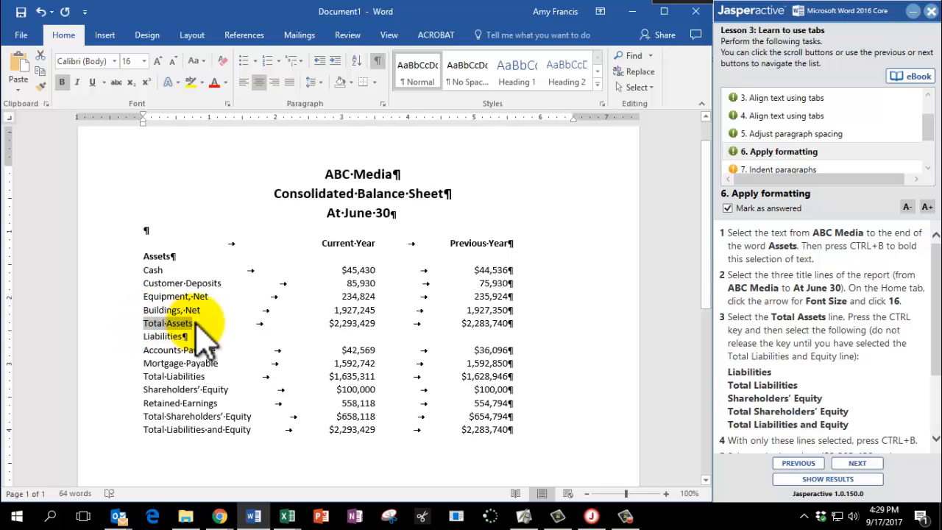
triple_click(304, 326)
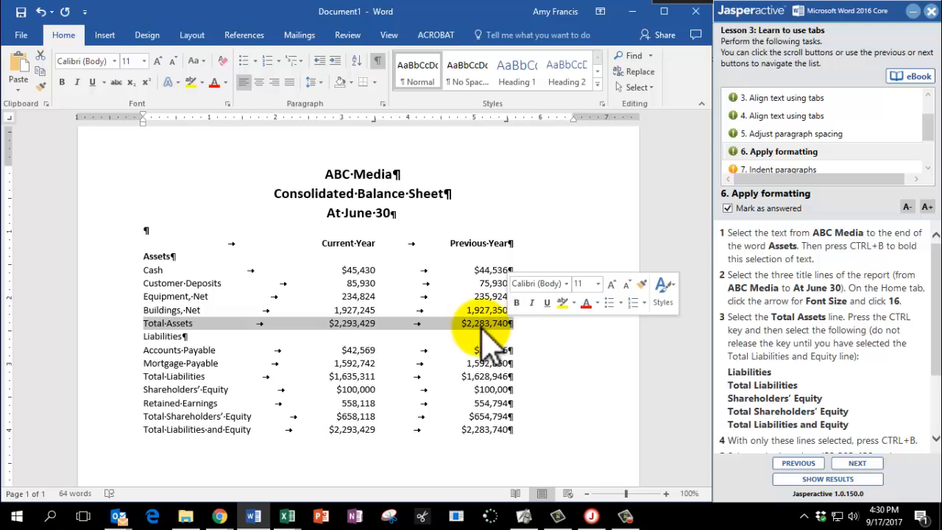
left_click(153, 337, "ctrl")
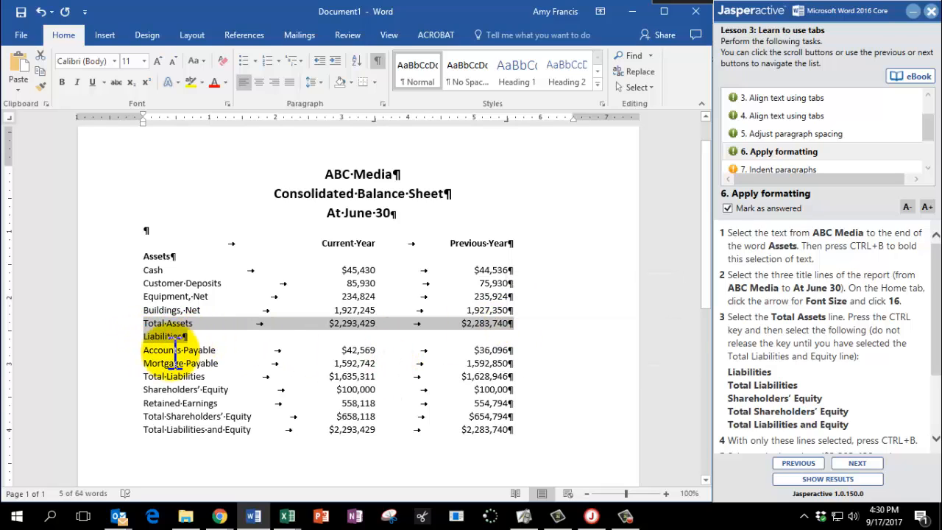
left_click_drag(149, 376, 508, 382)
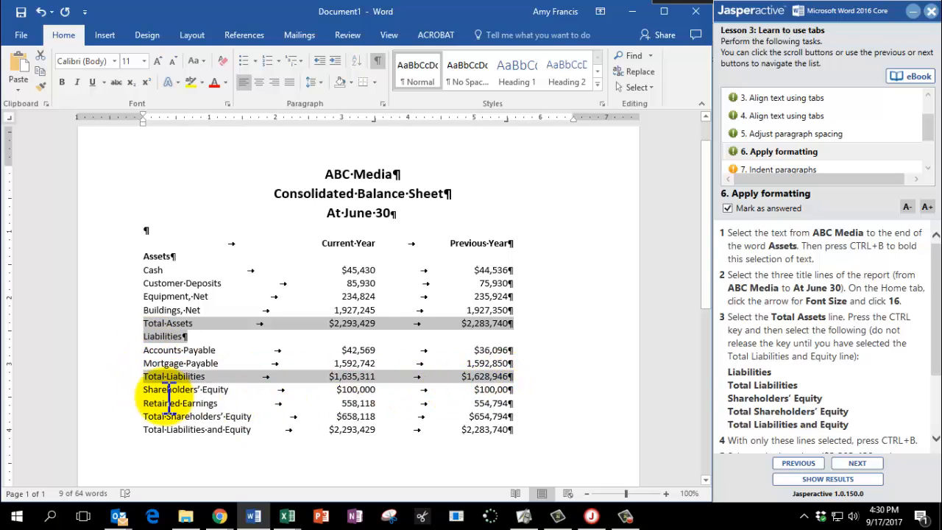
left_click_drag(218, 395, 513, 390)
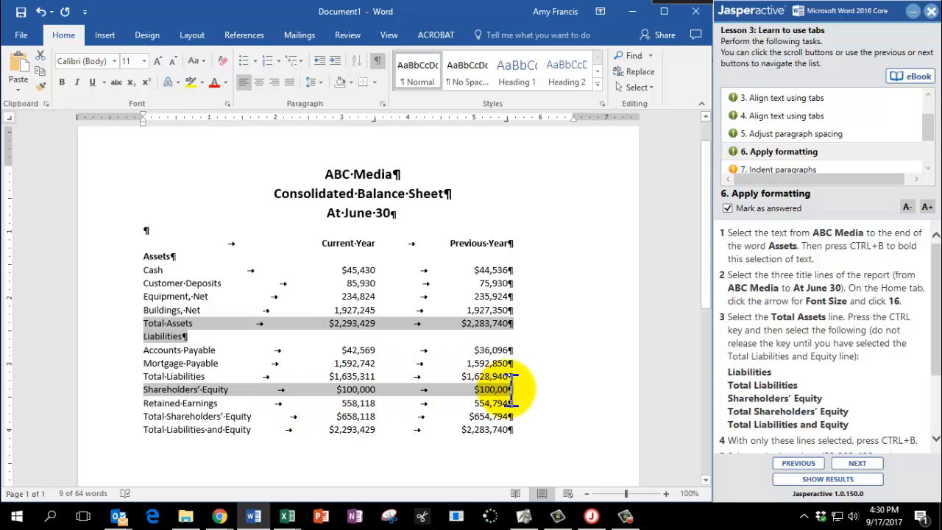
left_click_drag(143, 377, 524, 390)
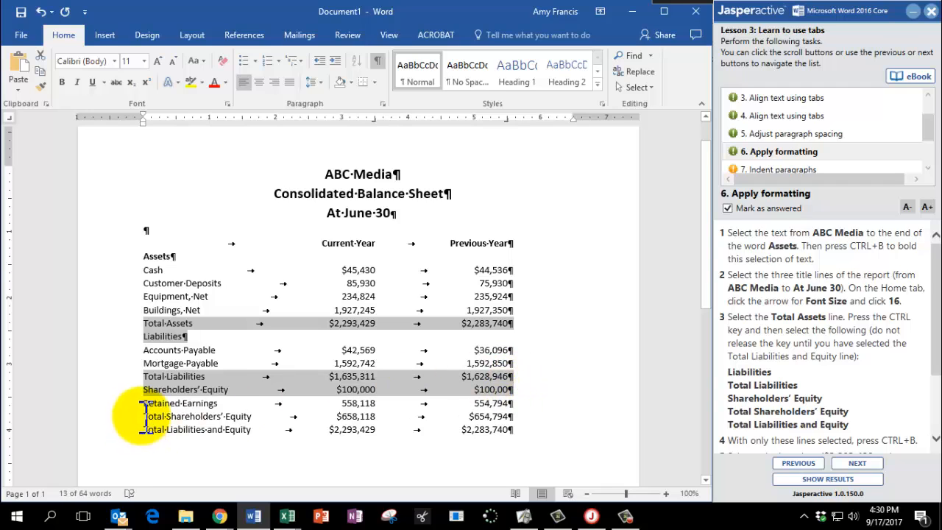
left_click_drag(145, 416, 508, 416)
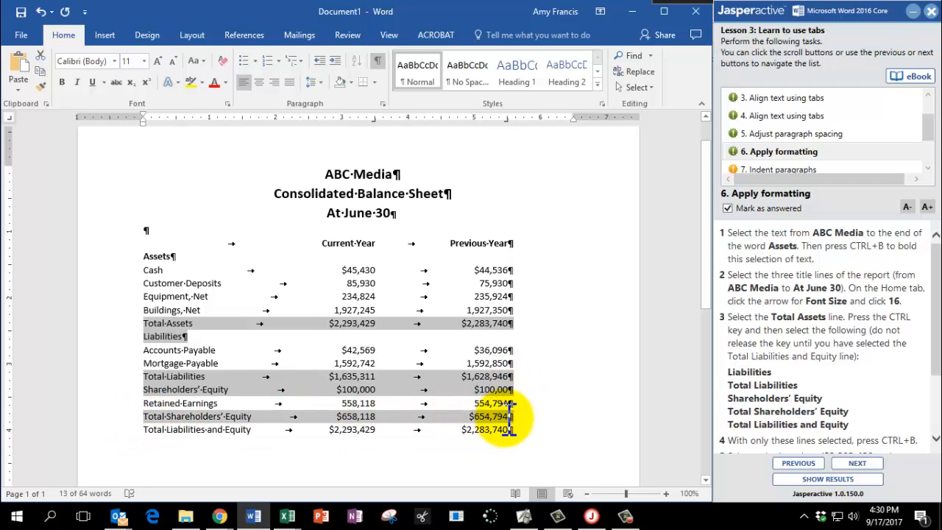
left_click_drag(145, 431, 512, 434)
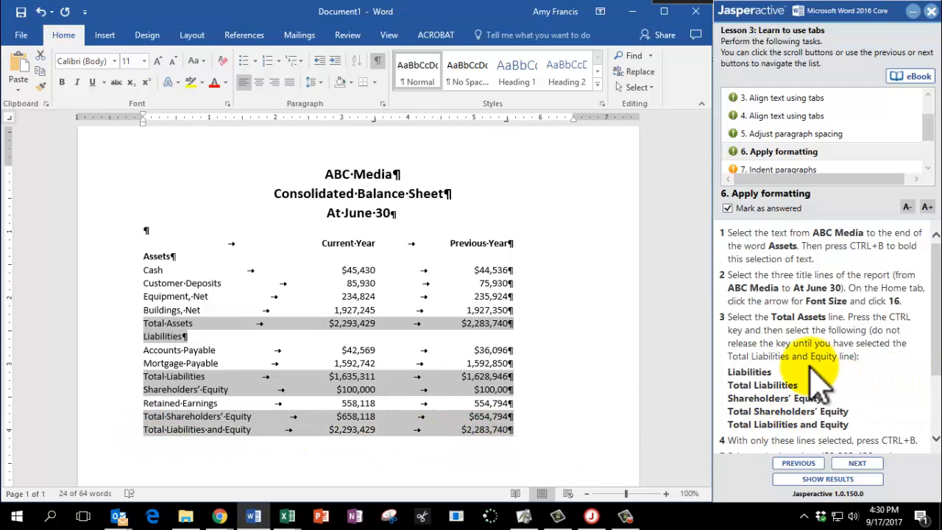
scroll(809, 397, "down", 2)
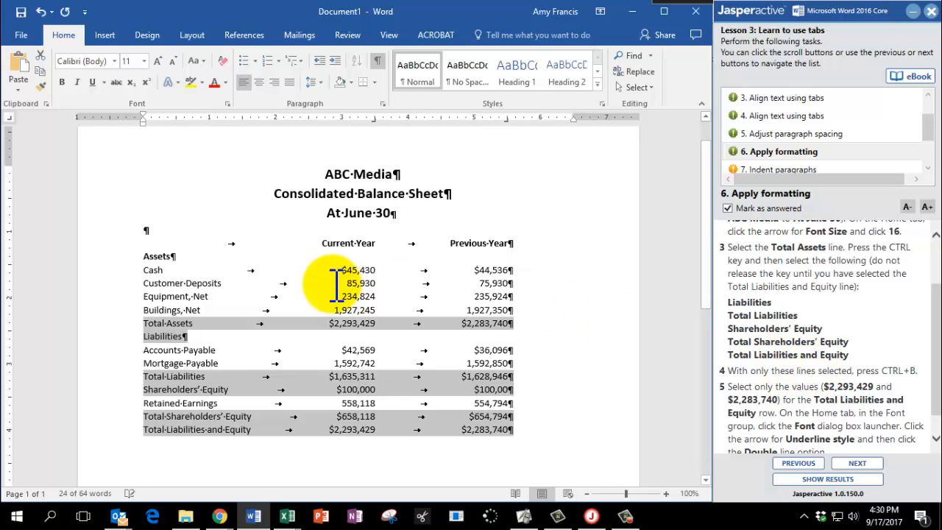
key("ctrl+b")
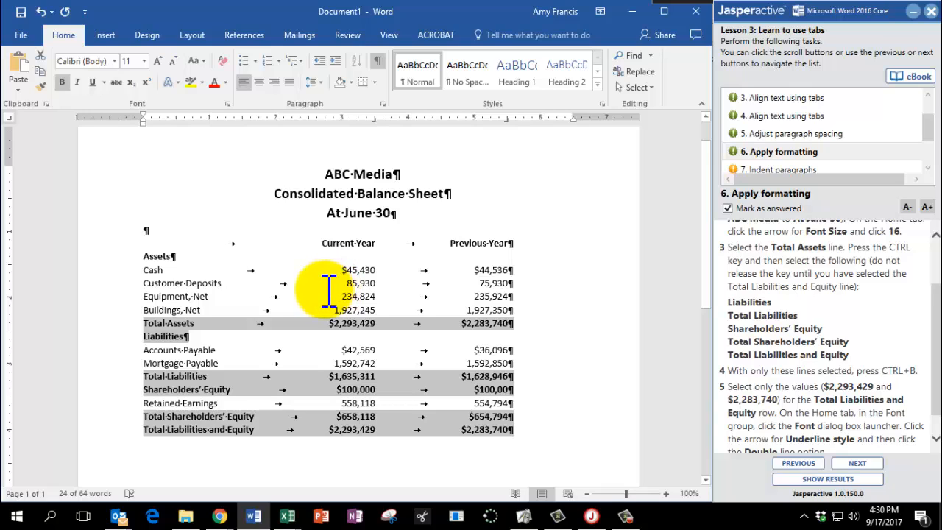
Step: Apply a double underline to only the two values, $2,293,429 and $2,283,740, in the Total Liabilities and Equity row
left_click(320, 323)
scroll(358, 442, "down", 1)
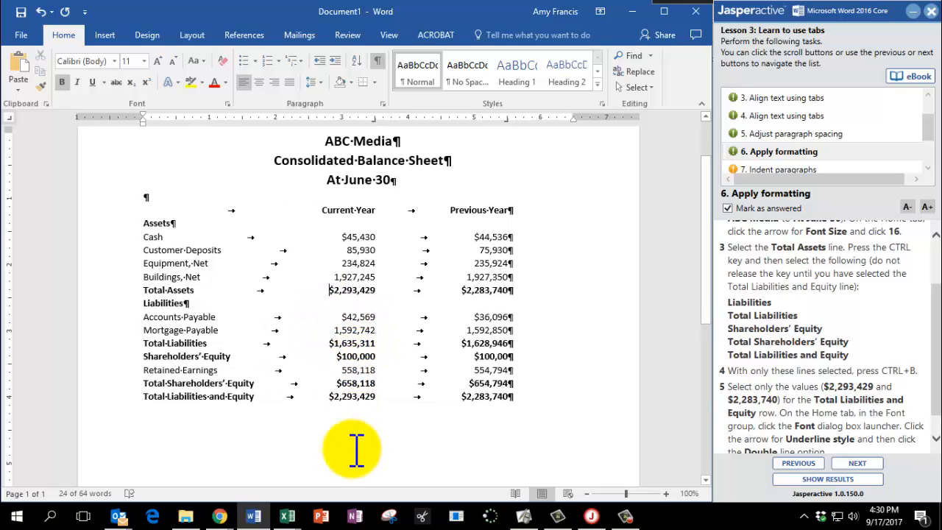
left_click_drag(329, 395, 375, 398)
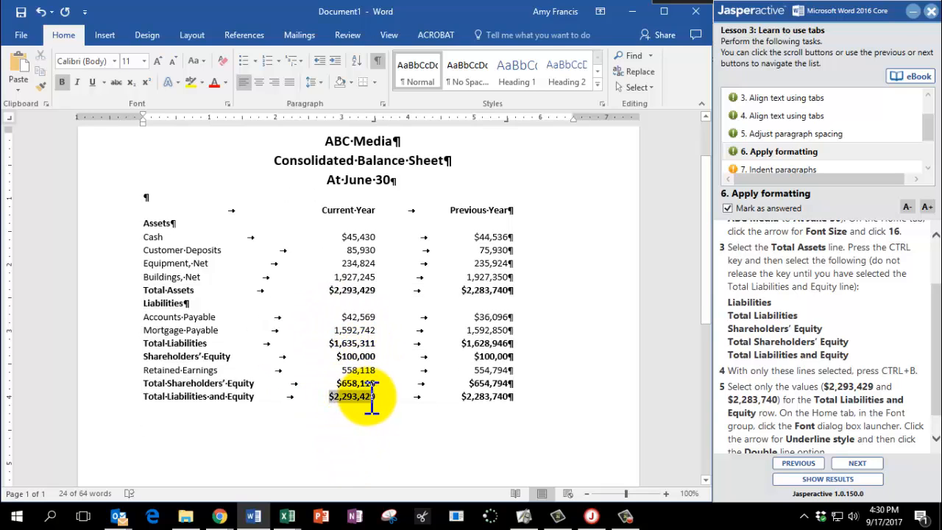
left_click_drag(461, 398, 515, 397)
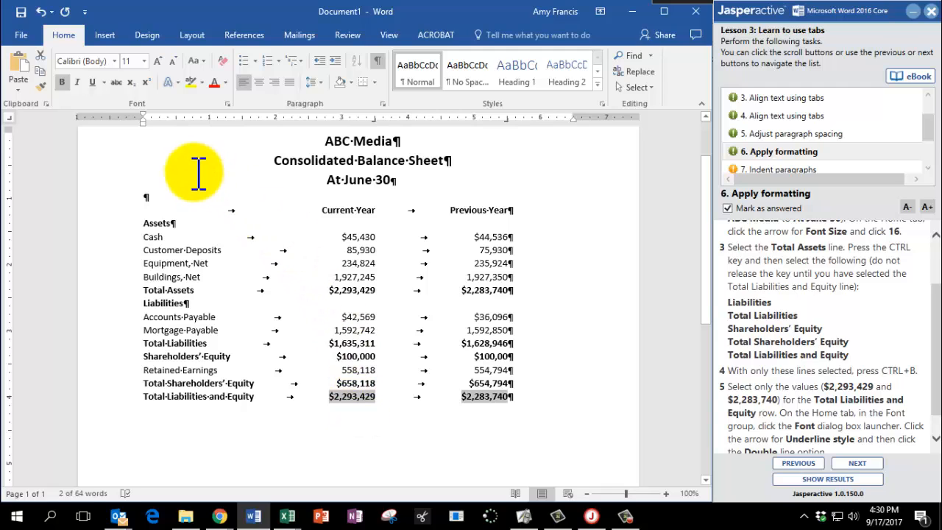
left_click(228, 104)
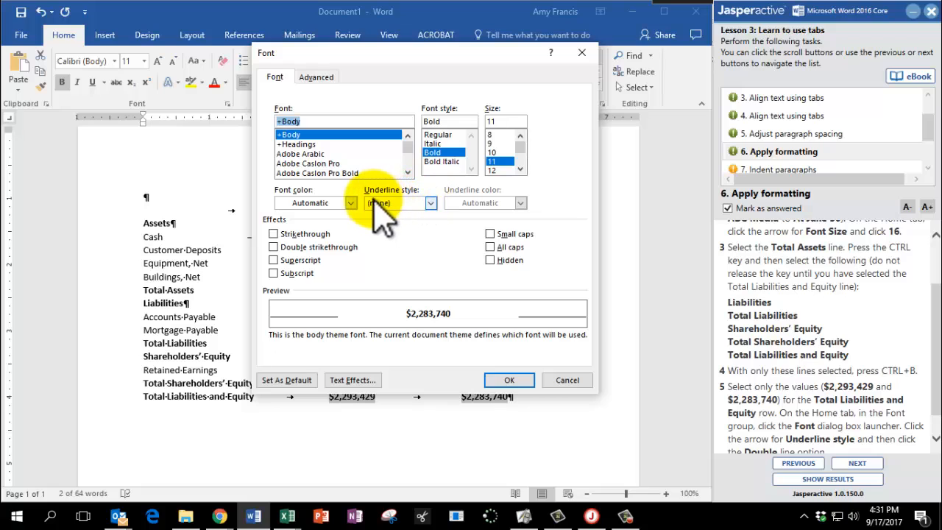
left_click(432, 204)
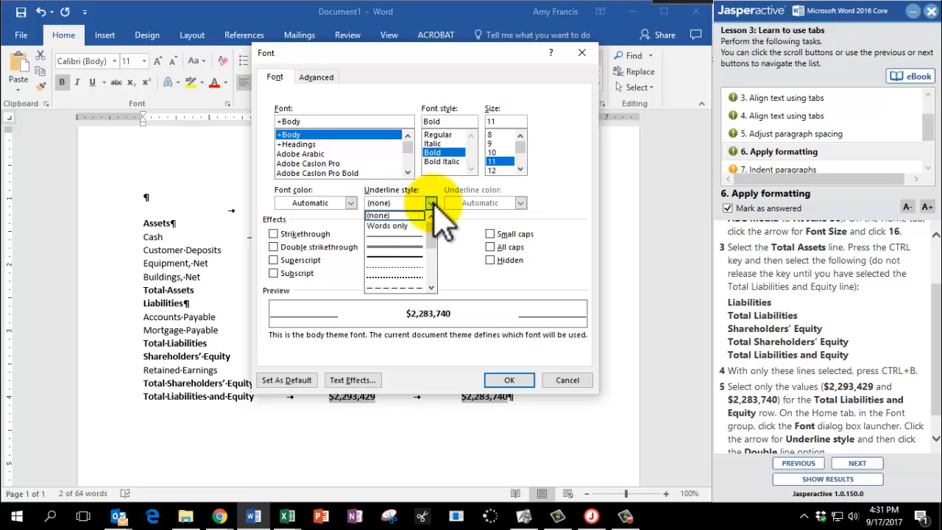
left_click(397, 247)
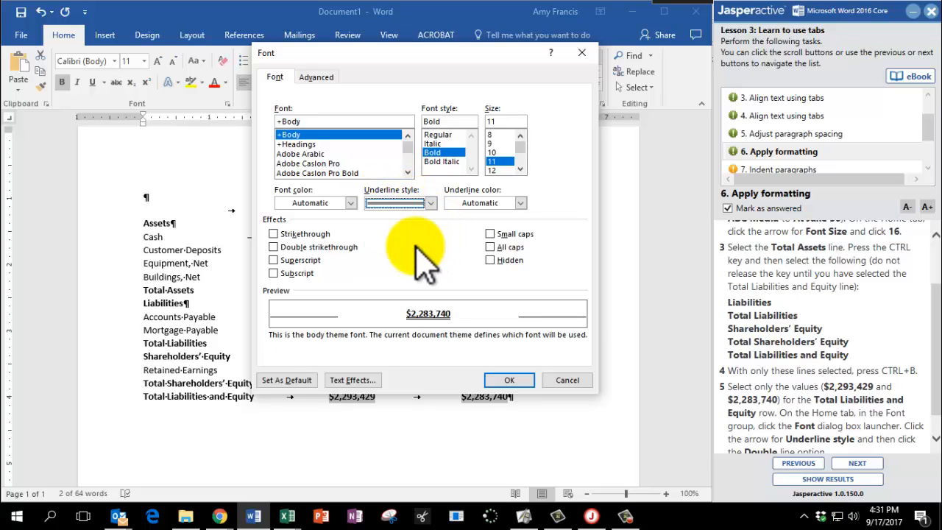
left_click(509, 381)
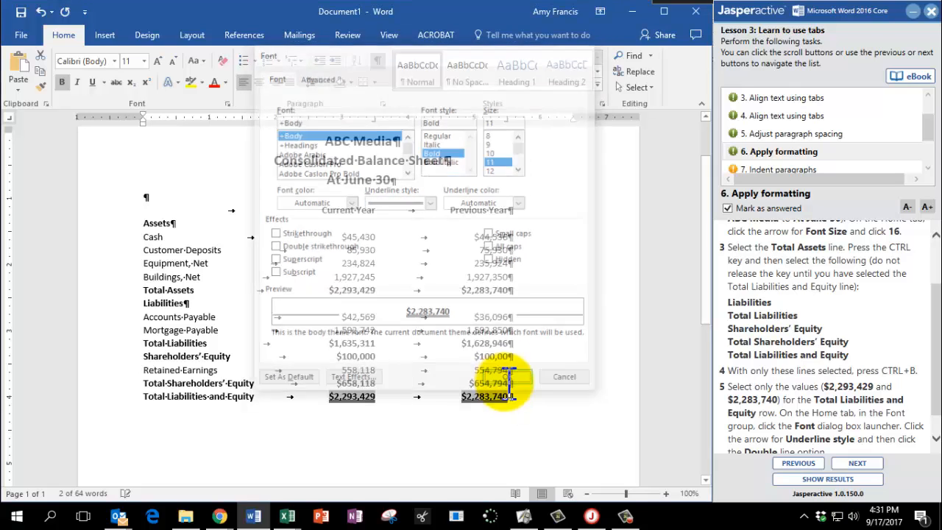
scroll(901, 401, "down", 1)
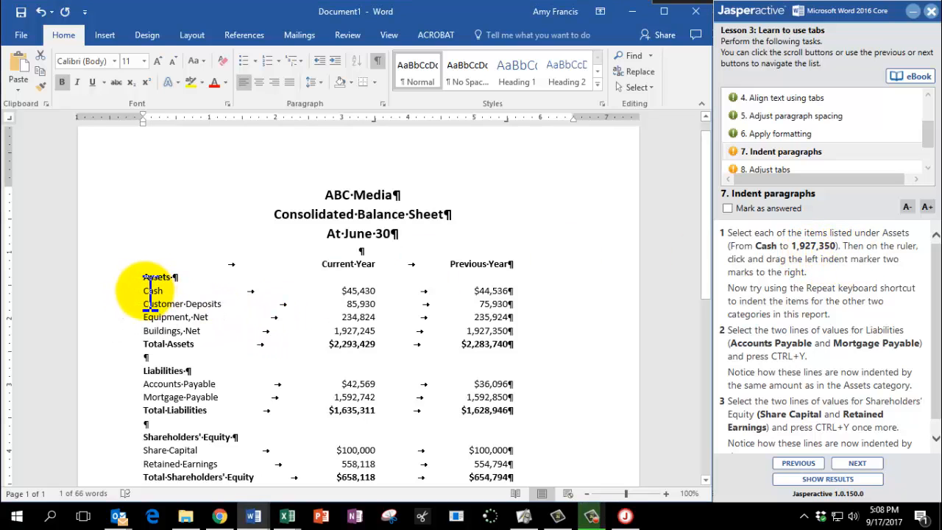
Step: Indent the Assets items from Cash to Buildings, Net by two ruler marks, and repeat the indent on the Accounts Payable and Mortgage Payable lines
left_click_drag(144, 289, 515, 334)
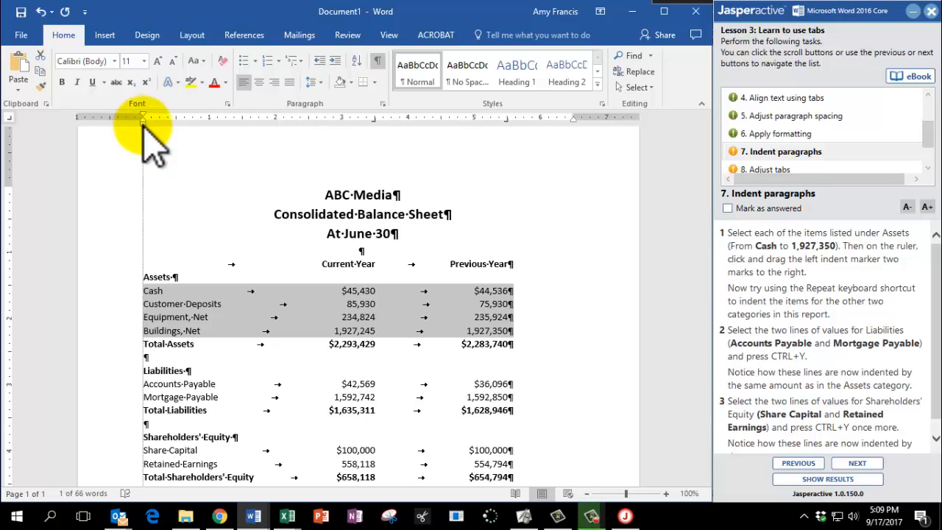
left_click_drag(144, 119, 159, 121)
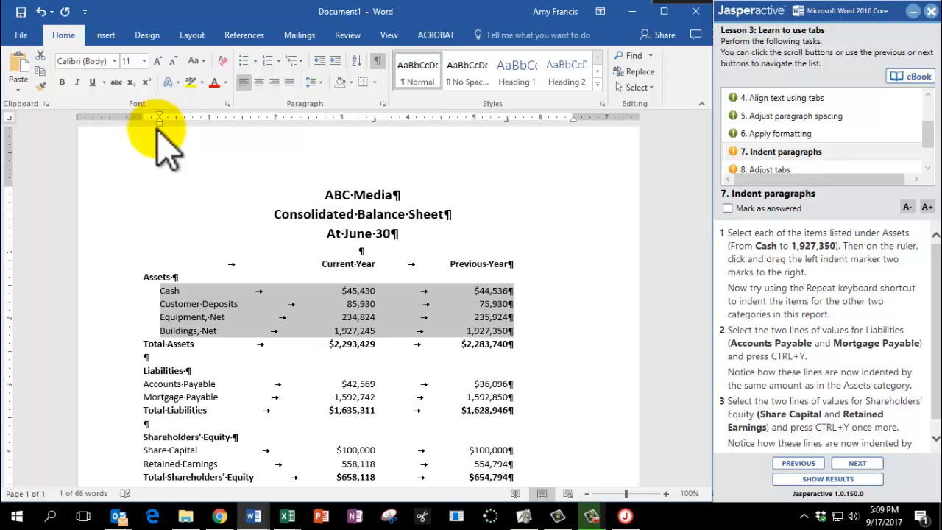
scroll(147, 272, "down", 1)
scroll(179, 287, "down", 1)
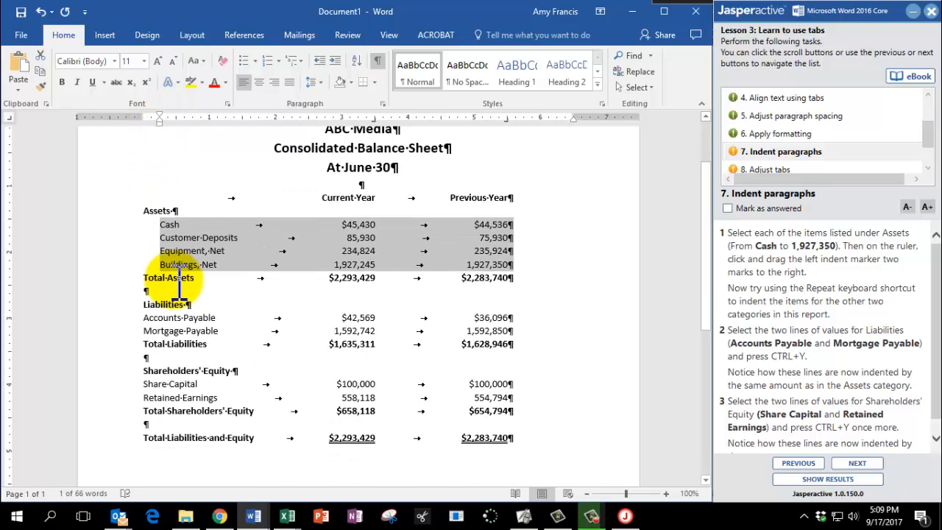
left_click(144, 318)
left_click_drag(146, 317, 517, 339)
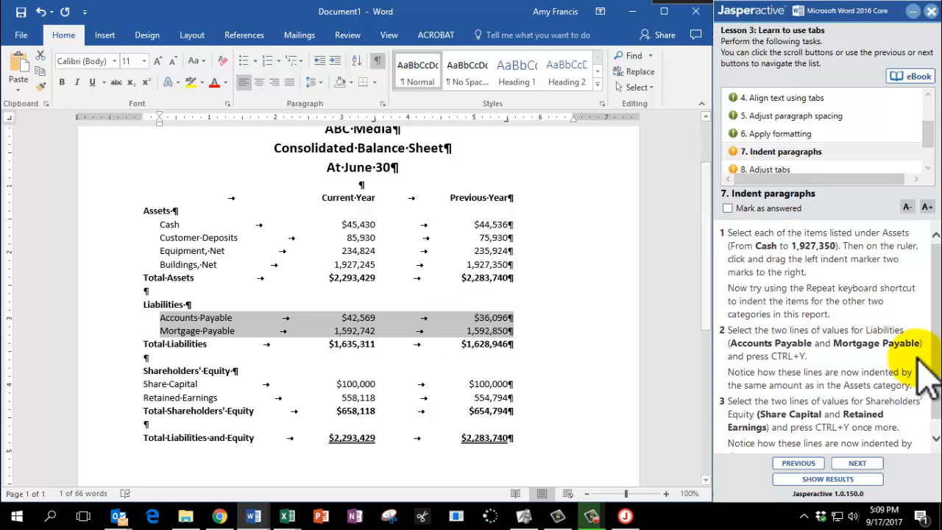
Step: Repeat the same indent on the Share Capital and Retained Earnings lines under Shareholders' Equity
scroll(905, 346, "down", 1)
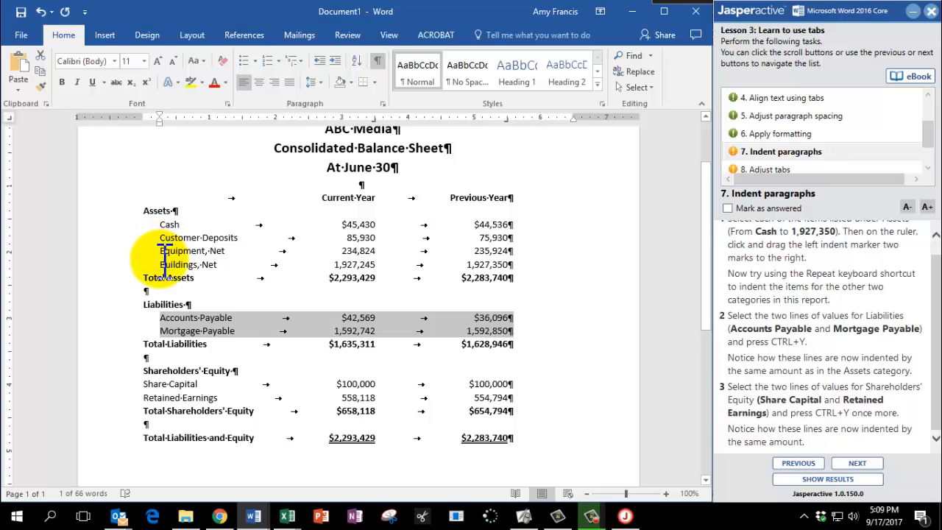
scroll(166, 262, "down", 1)
left_click_drag(145, 352, 509, 368)
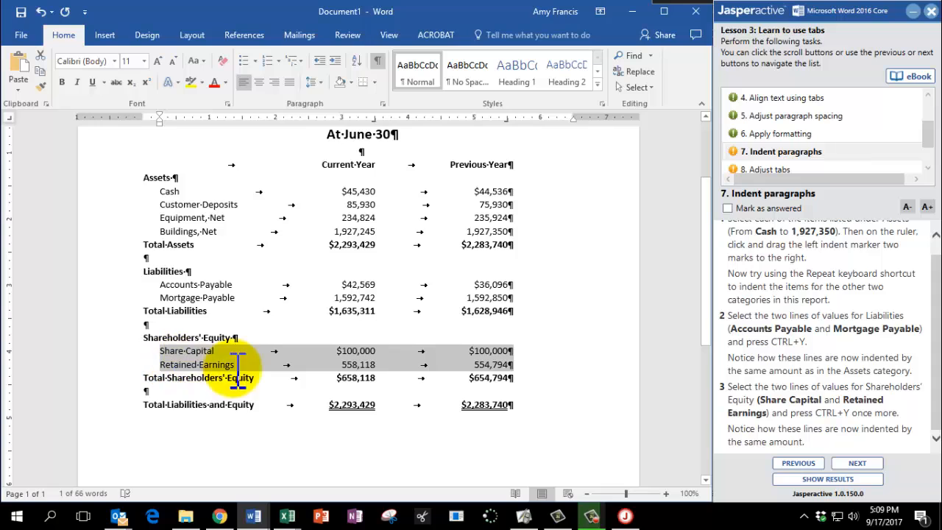
Step: Mark task 7, Indent paragraphs, as answered and move on to task 8, Adjust tabs
left_click(728, 208)
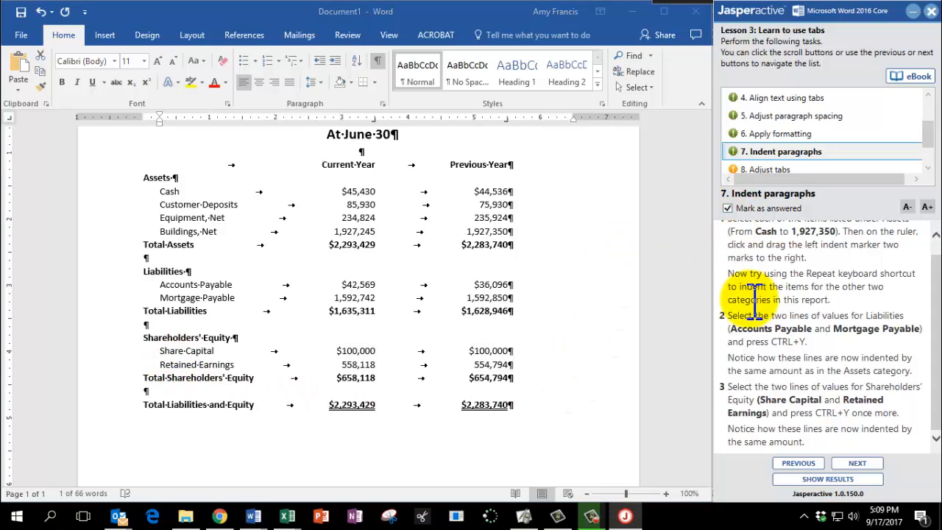
left_click(857, 463)
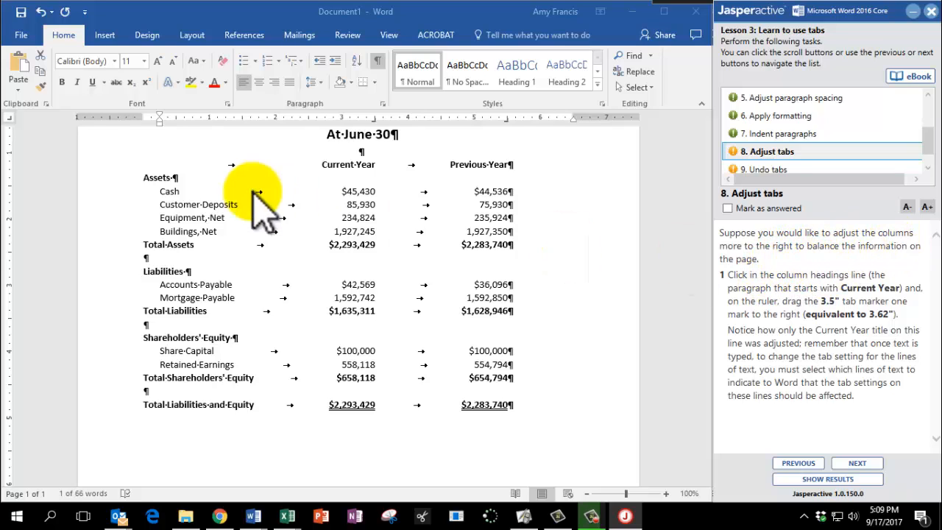
Step: Move the 3.5" tab stop to 3.62" on the Current Year column headings line only, and mark task 8 as answered to continue to task 9
left_click(151, 159)
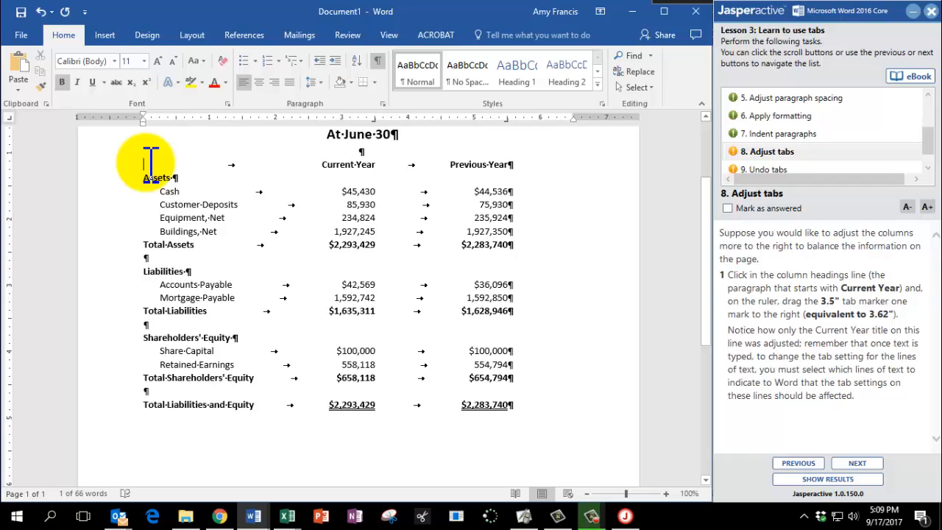
scroll(152, 163, "up", 1)
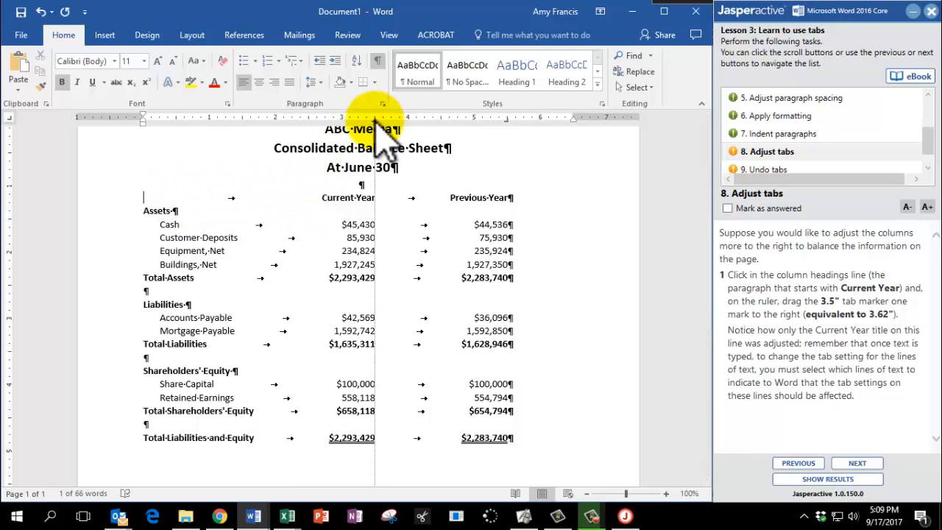
left_click_drag(375, 118, 382, 118)
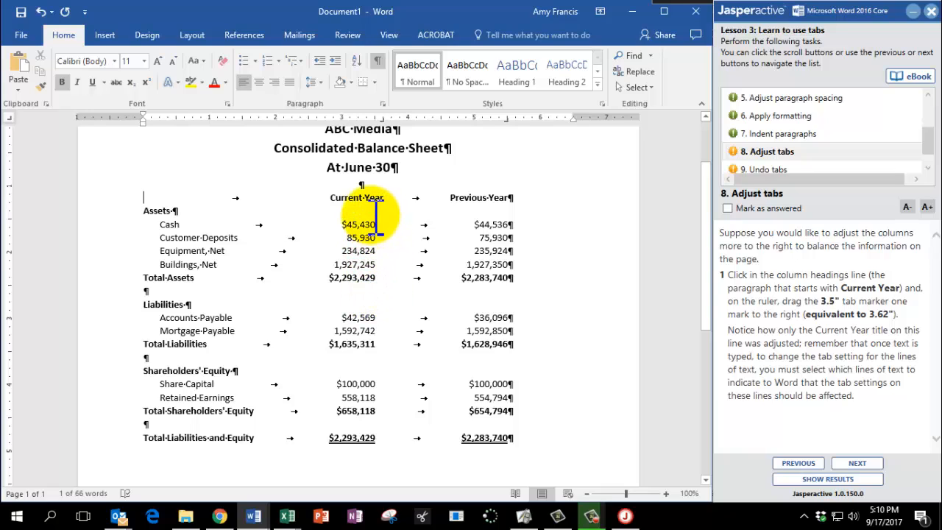
left_click(727, 209)
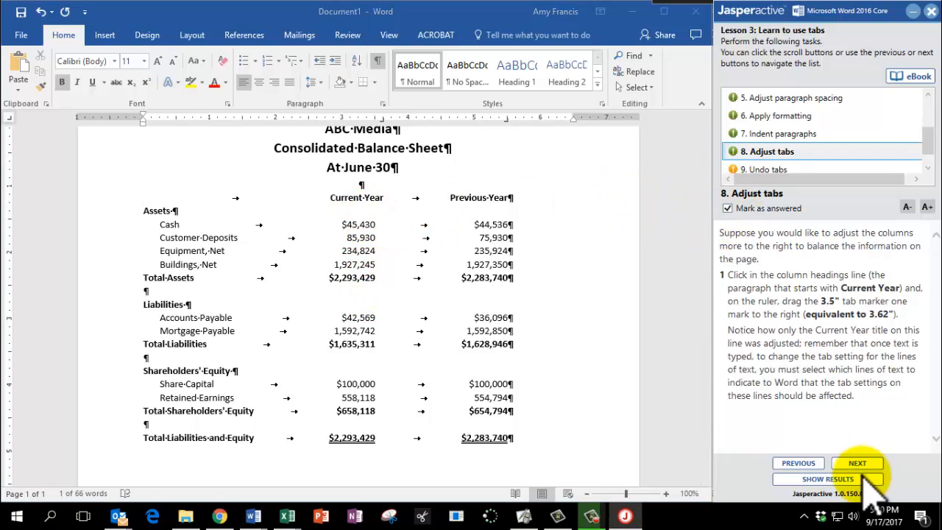
left_click(859, 463)
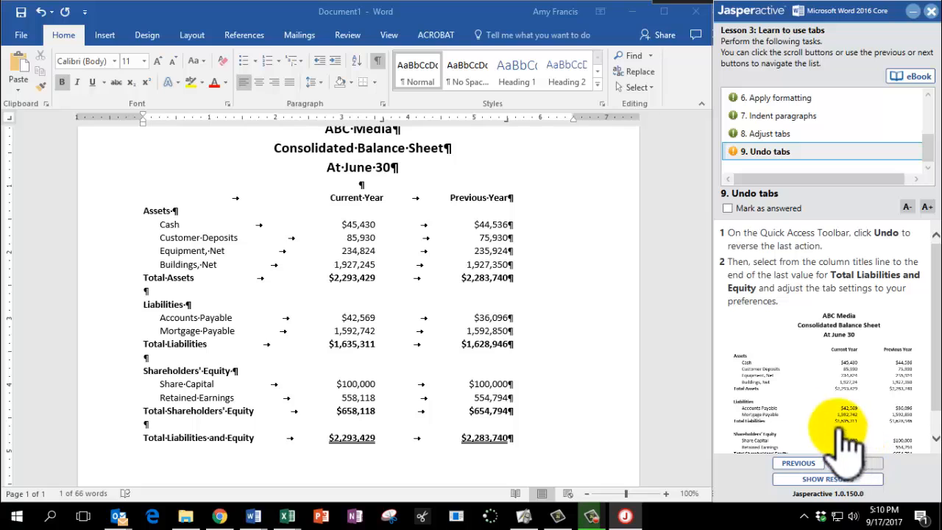
Step: Undo the last tab stop adjustment on the column headings line
left_click(41, 12)
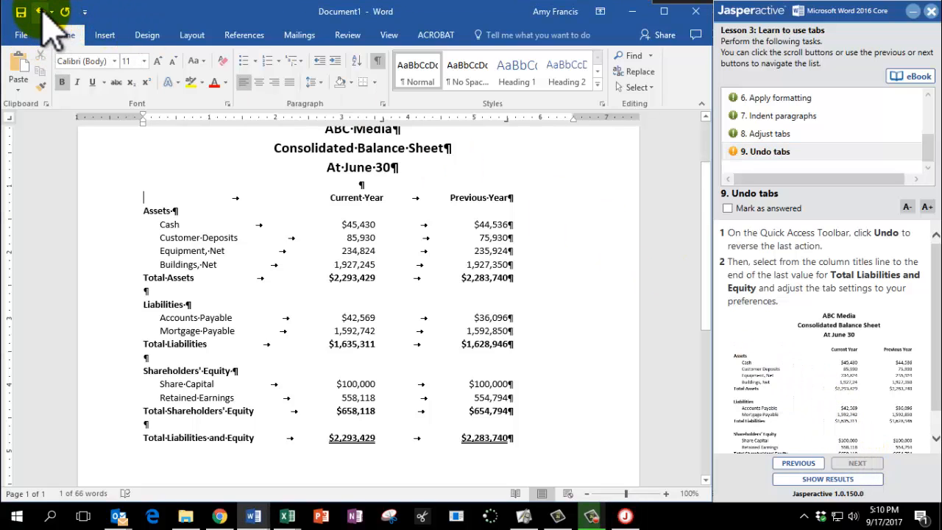
left_click(41, 11)
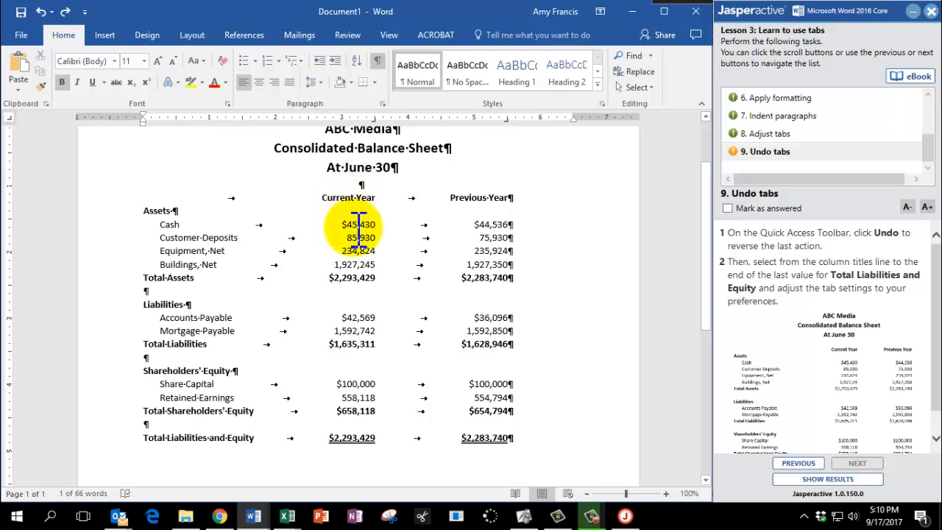
Step: For all lines from the column headings through Total Liabilities and Equity, move the two tab stops to 4" and about 5.75"
left_click(171, 193)
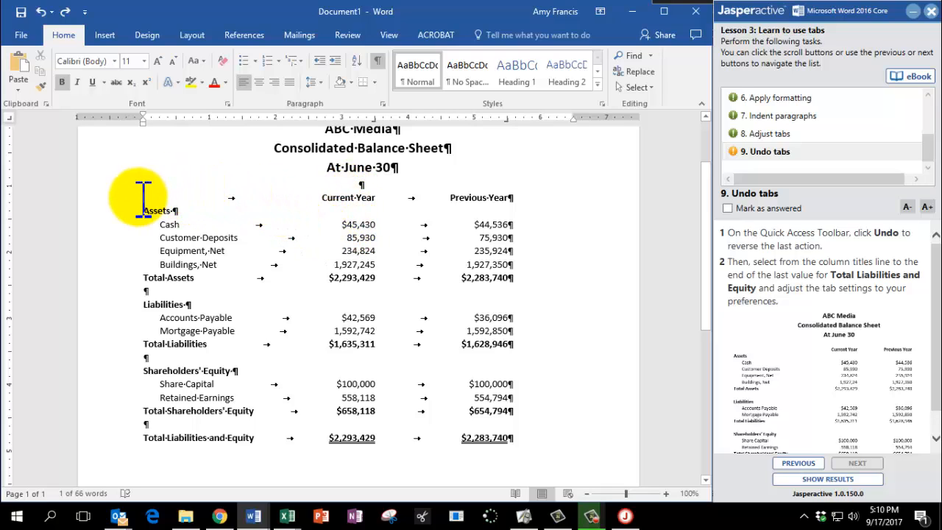
left_click_drag(164, 204, 513, 450)
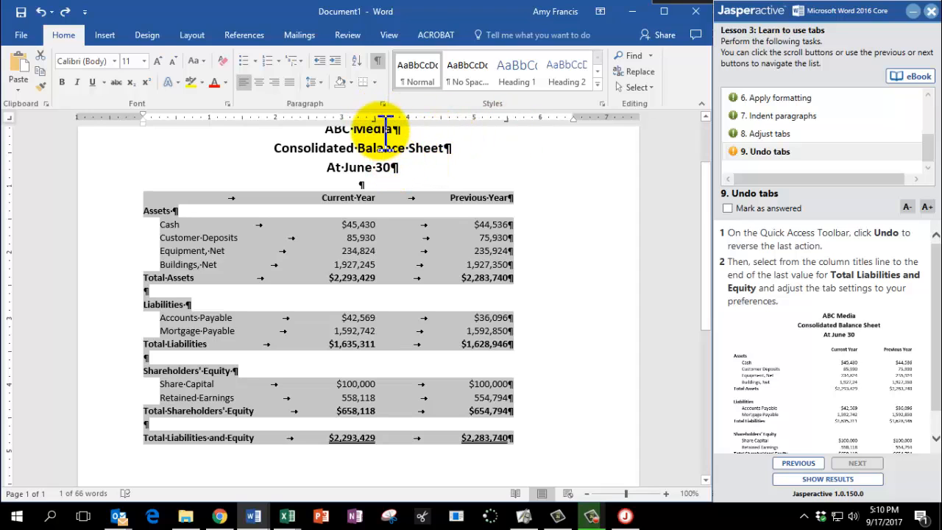
left_click_drag(375, 119, 407, 117)
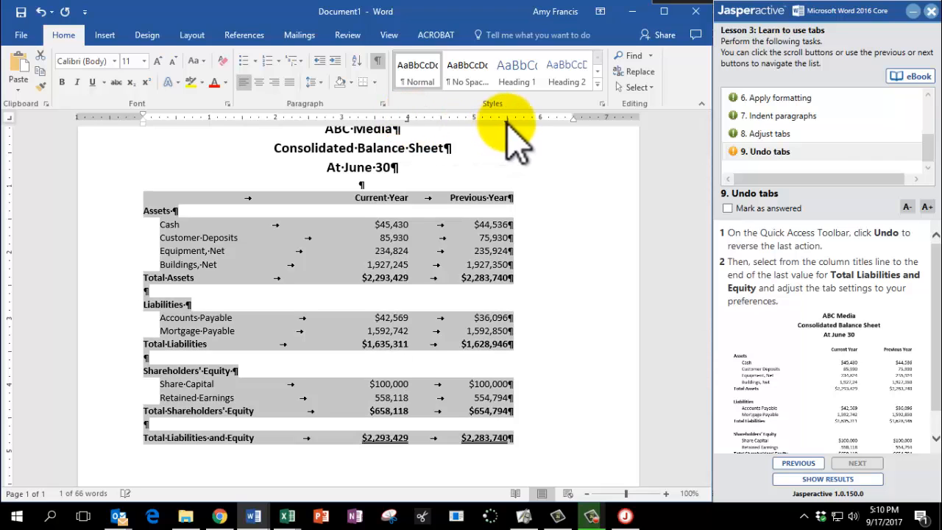
left_click_drag(508, 119, 530, 120)
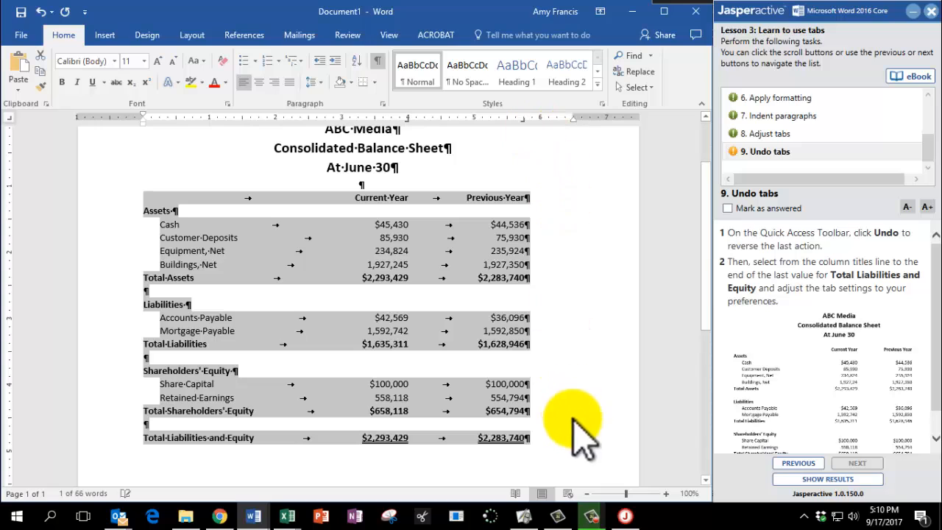
Step: Mark task 9, Undo tabs, as answered and submit the exercise to show its results
left_click(738, 209)
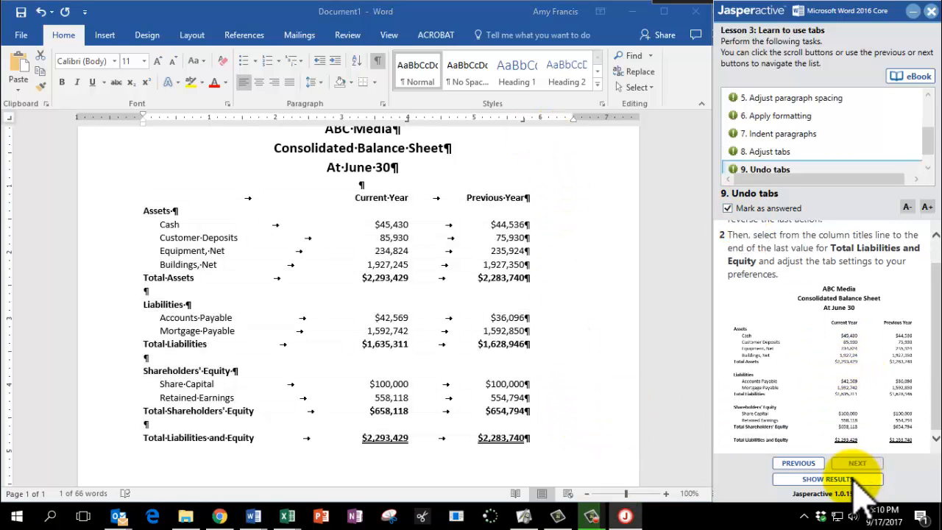
left_click(855, 479)
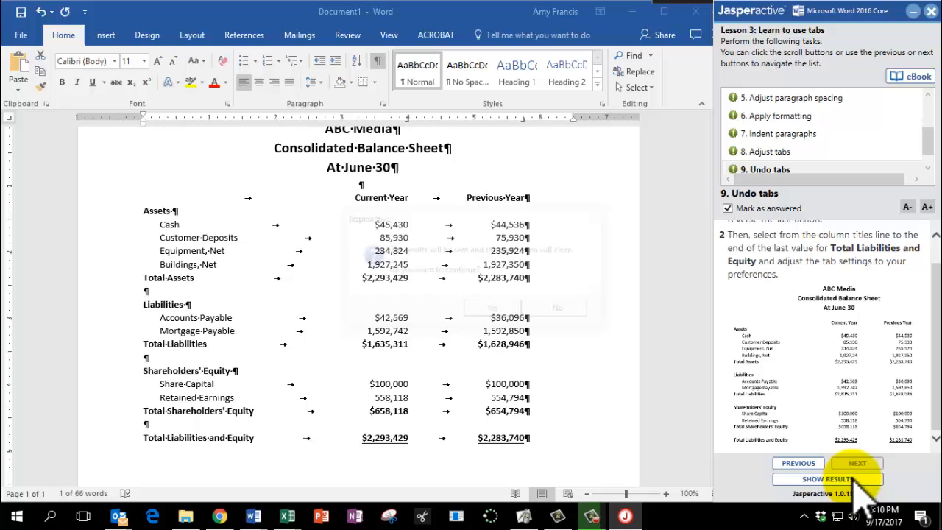
left_click(492, 311)
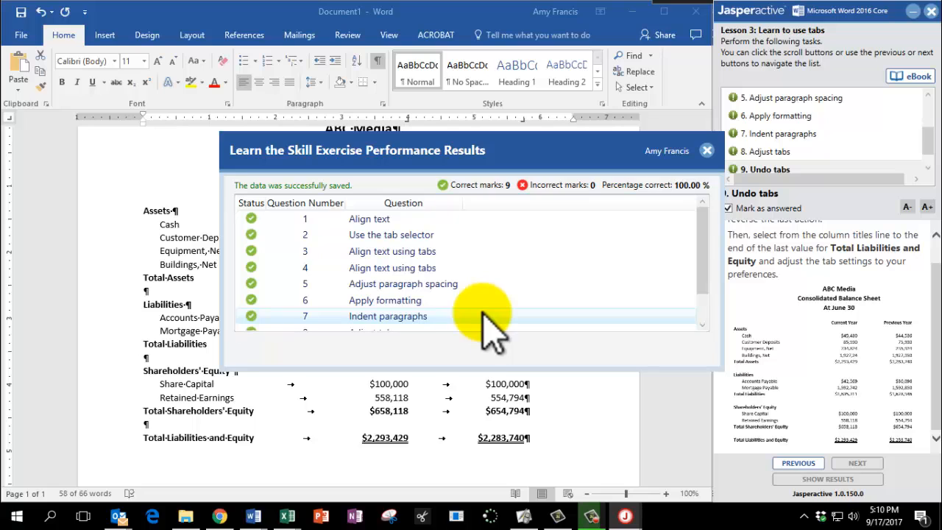
Step: Review the status of each question in the exercise performance results and close the report
scroll(479, 304, "down", 2)
scroll(467, 320, "up", 2)
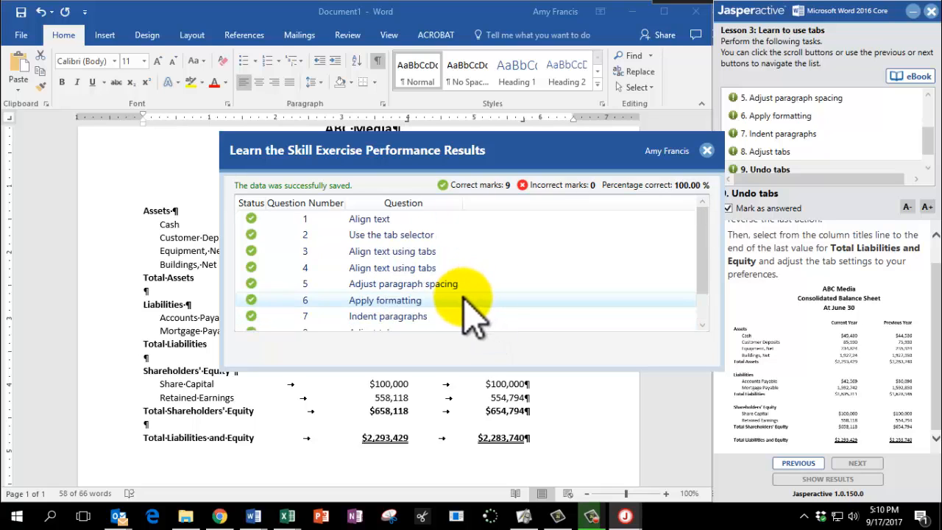
left_click(706, 151)
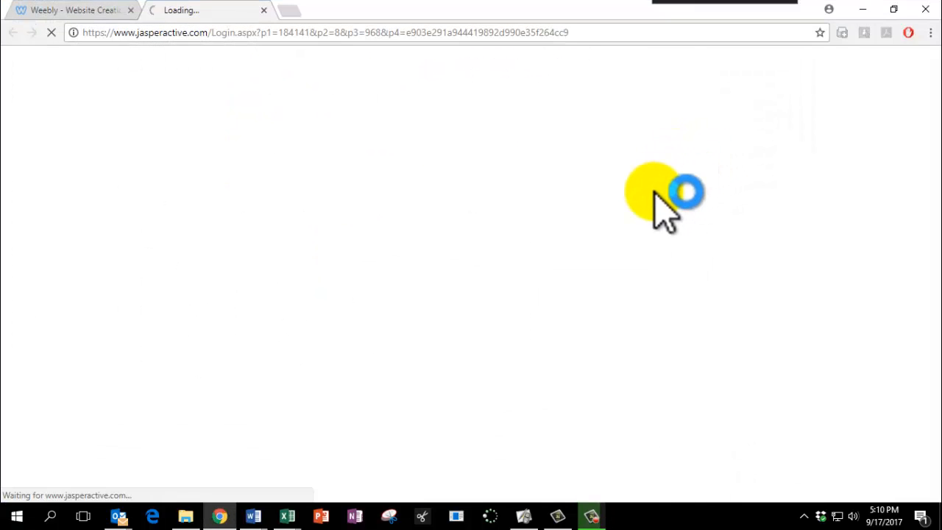